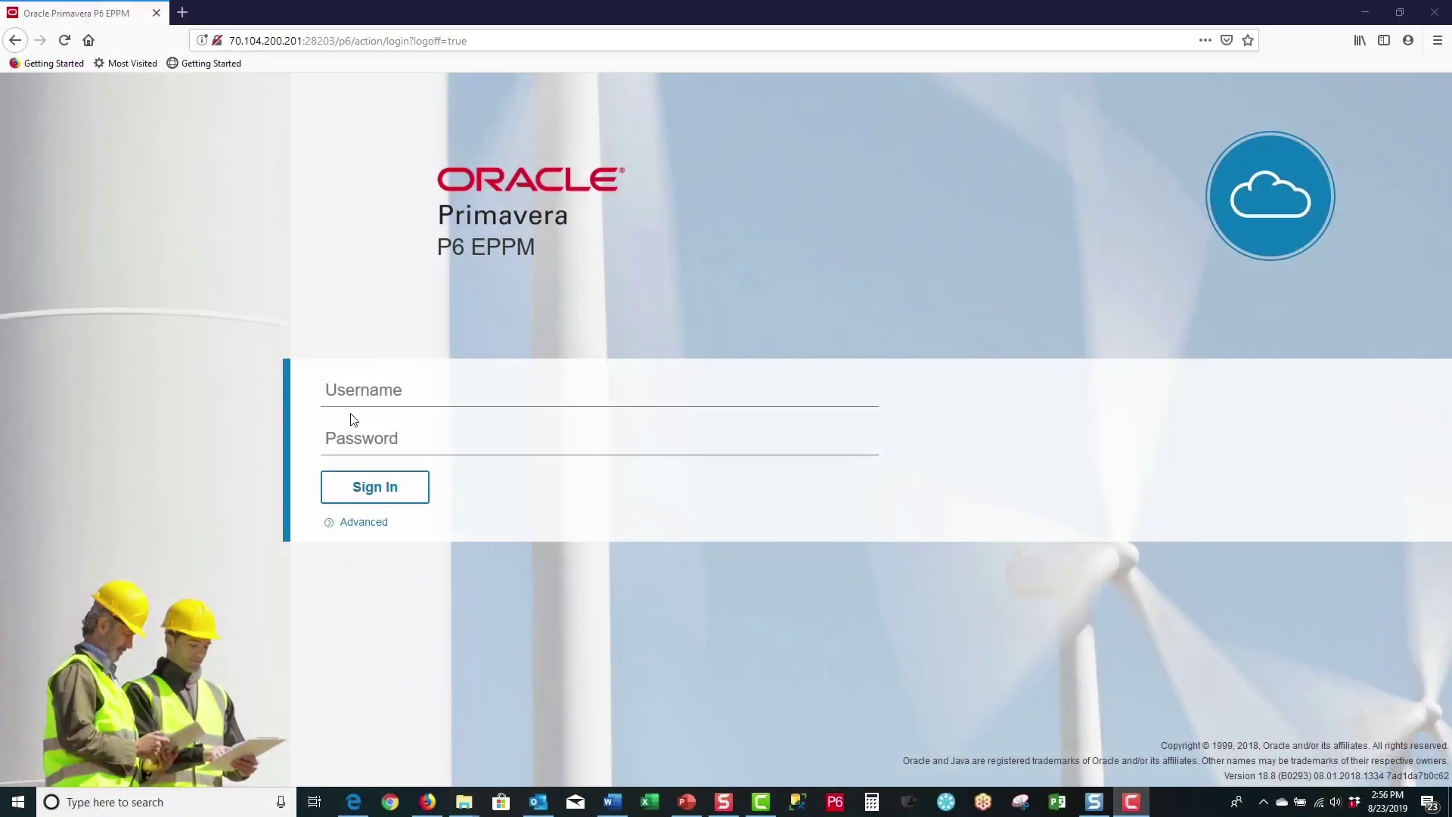
Step: Sign in to P6 EPPM with the saved student login and bring up the dashboard options
{"action": "left_click", "coordinate": [354, 393]}
{"action": "left_click", "coordinate": [369, 467]}
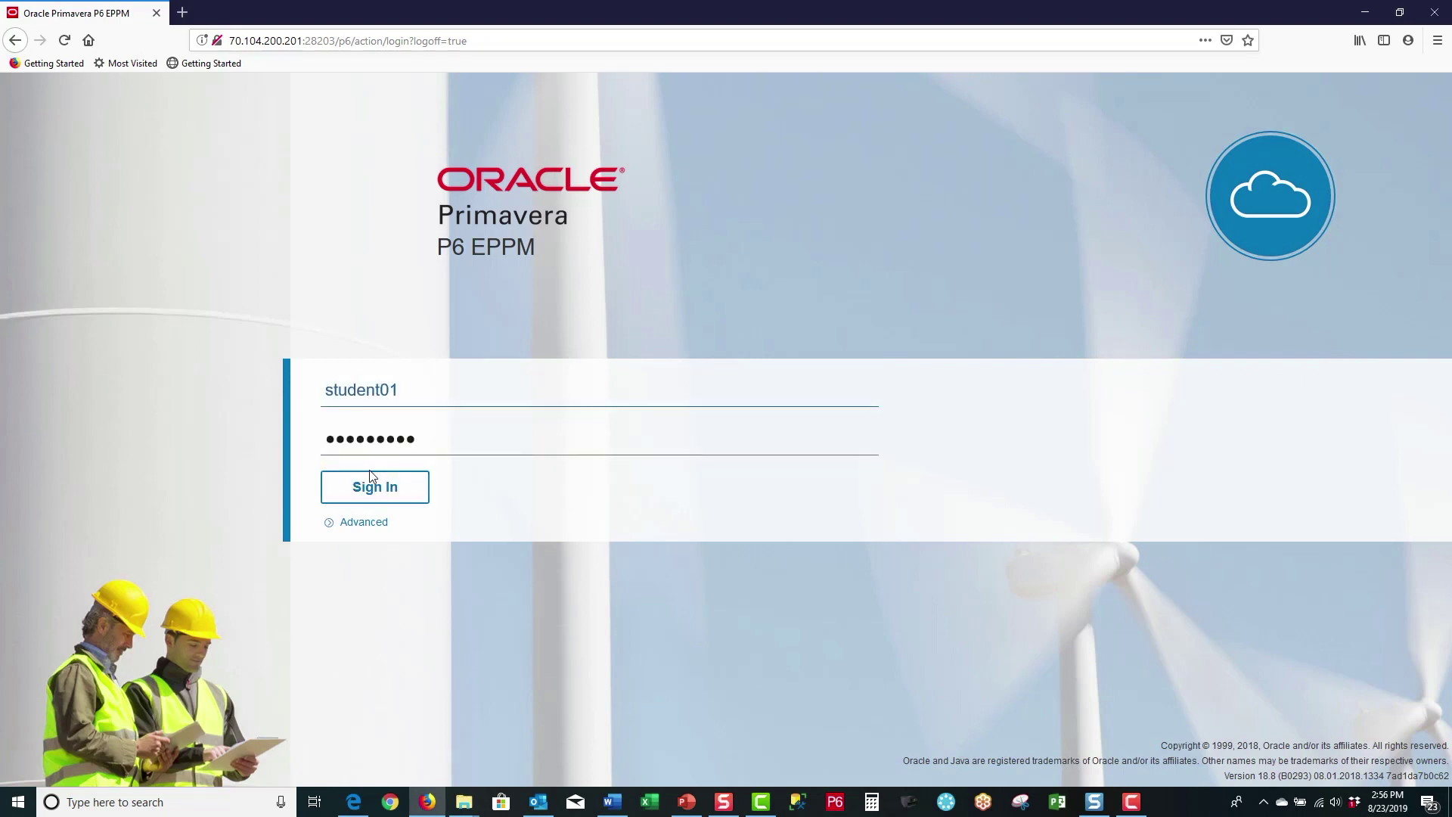
{"action": "left_click", "coordinate": [371, 487]}
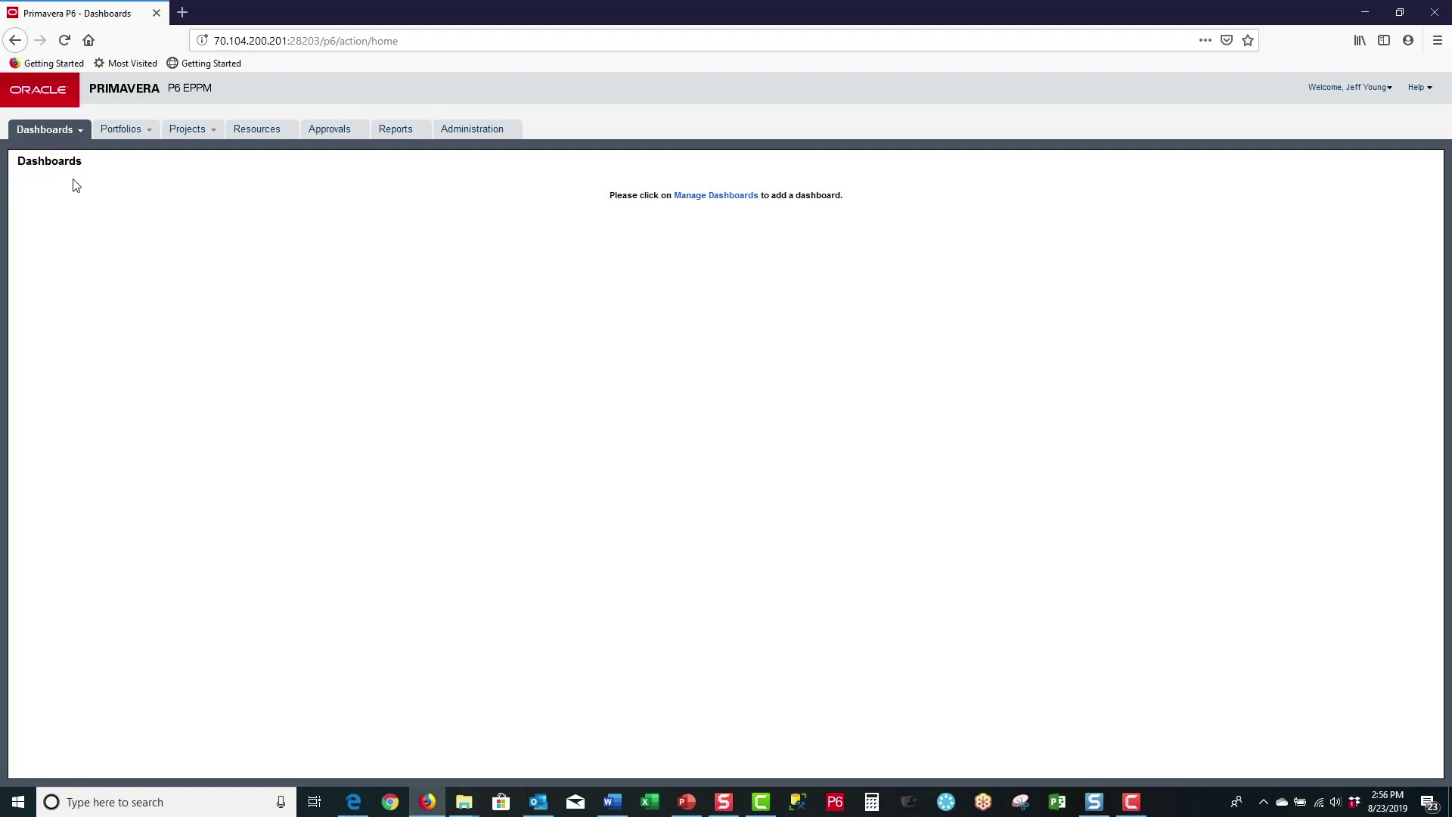
{"action": "left_click", "coordinate": [81, 134]}
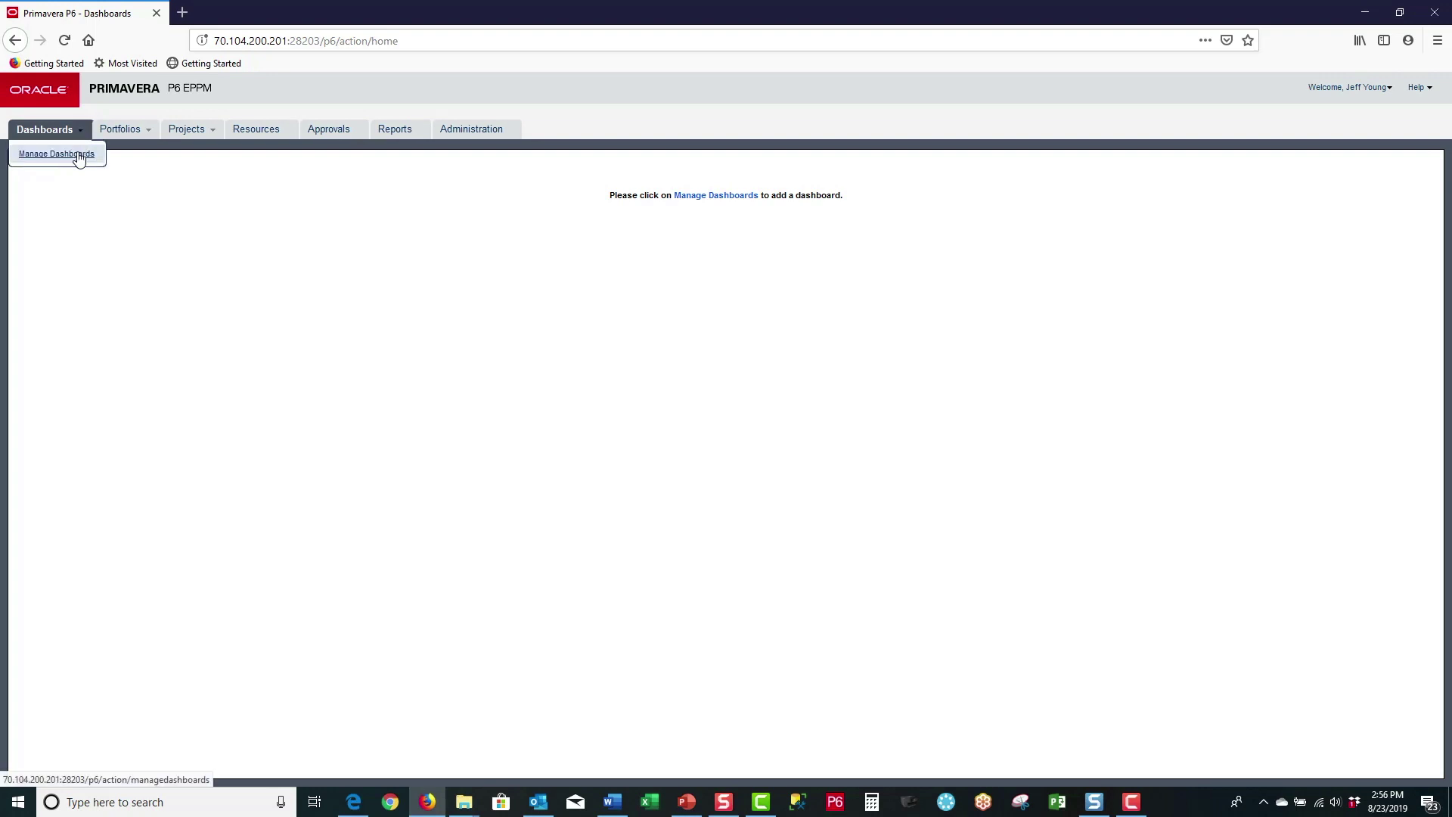
Step: Under Manage Dashboards, enable Personal Workspace from Available Dashboards and open its settings
{"action": "left_click", "coordinate": [79, 156]}
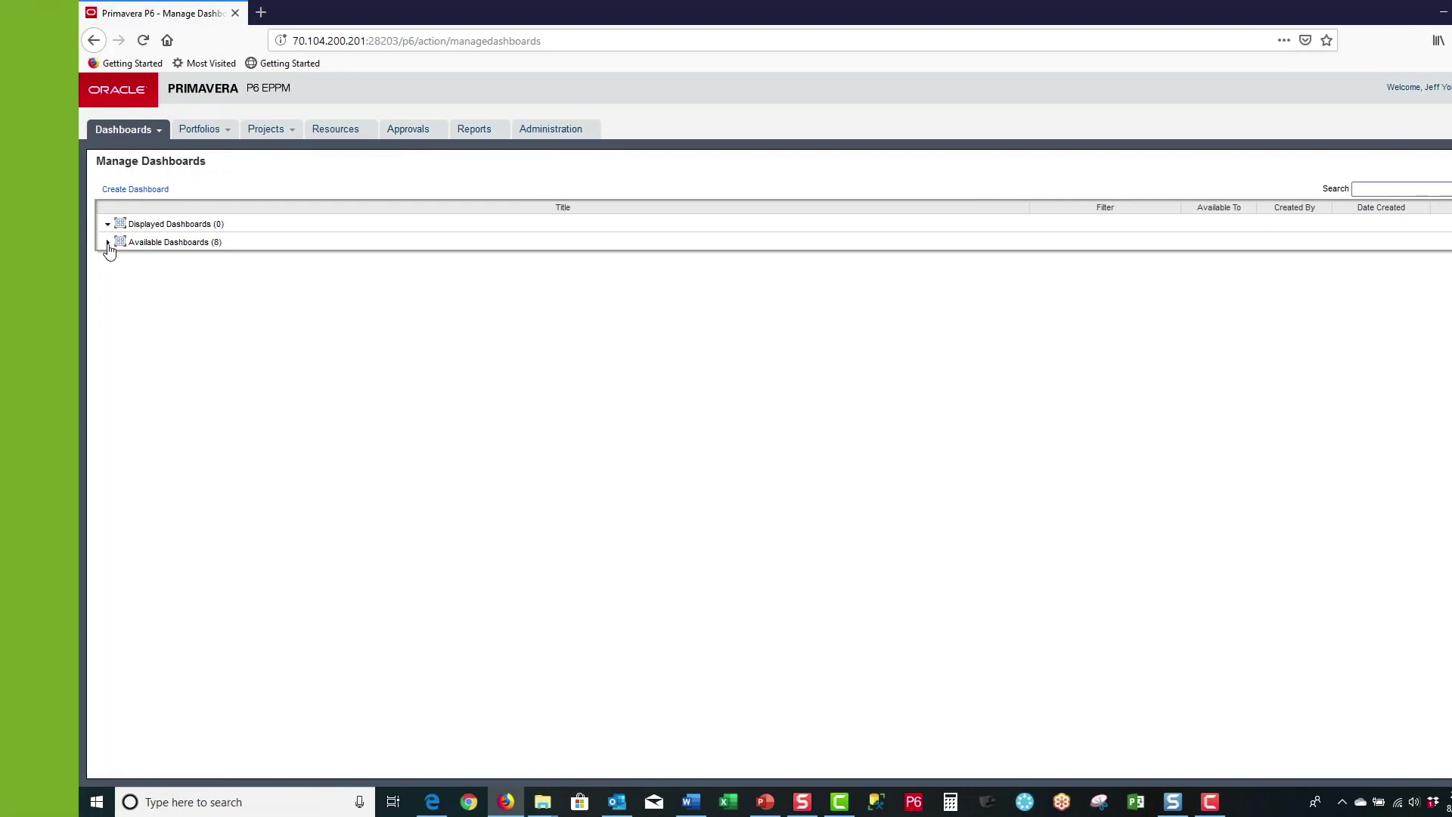
{"action": "left_click", "coordinate": [108, 242]}
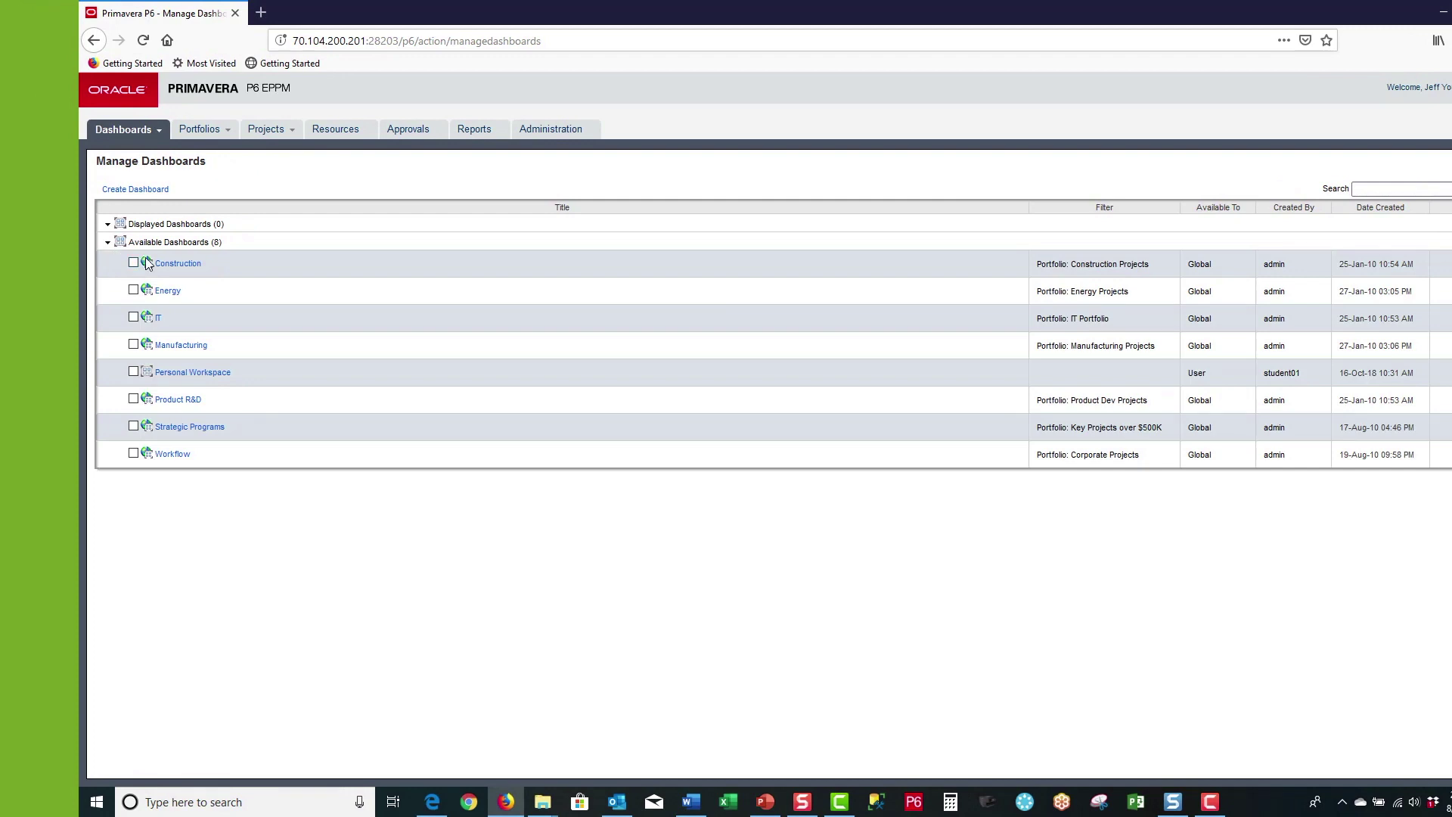
{"action": "left_click", "coordinate": [133, 372]}
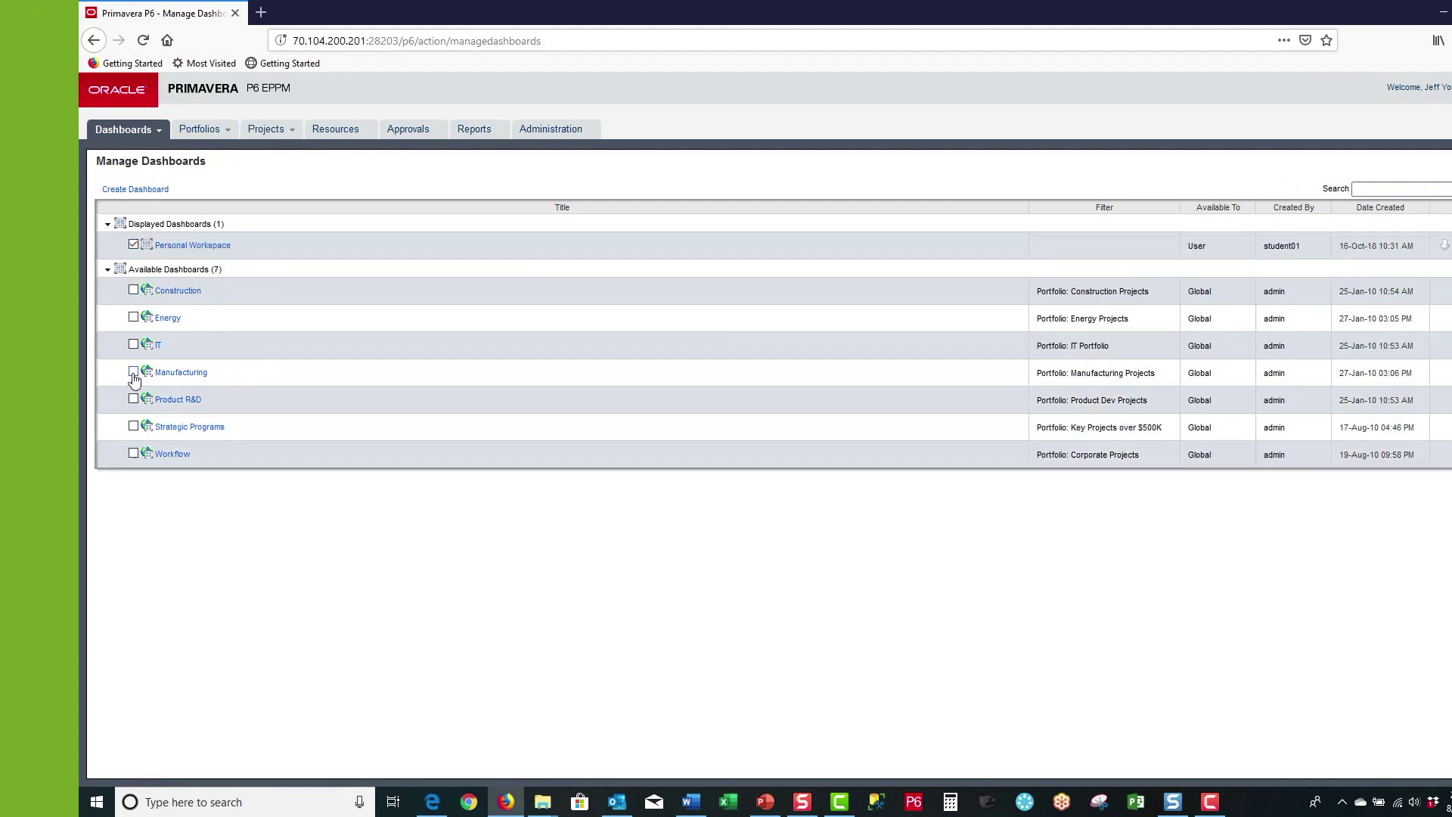
{"action": "left_click", "coordinate": [187, 248]}
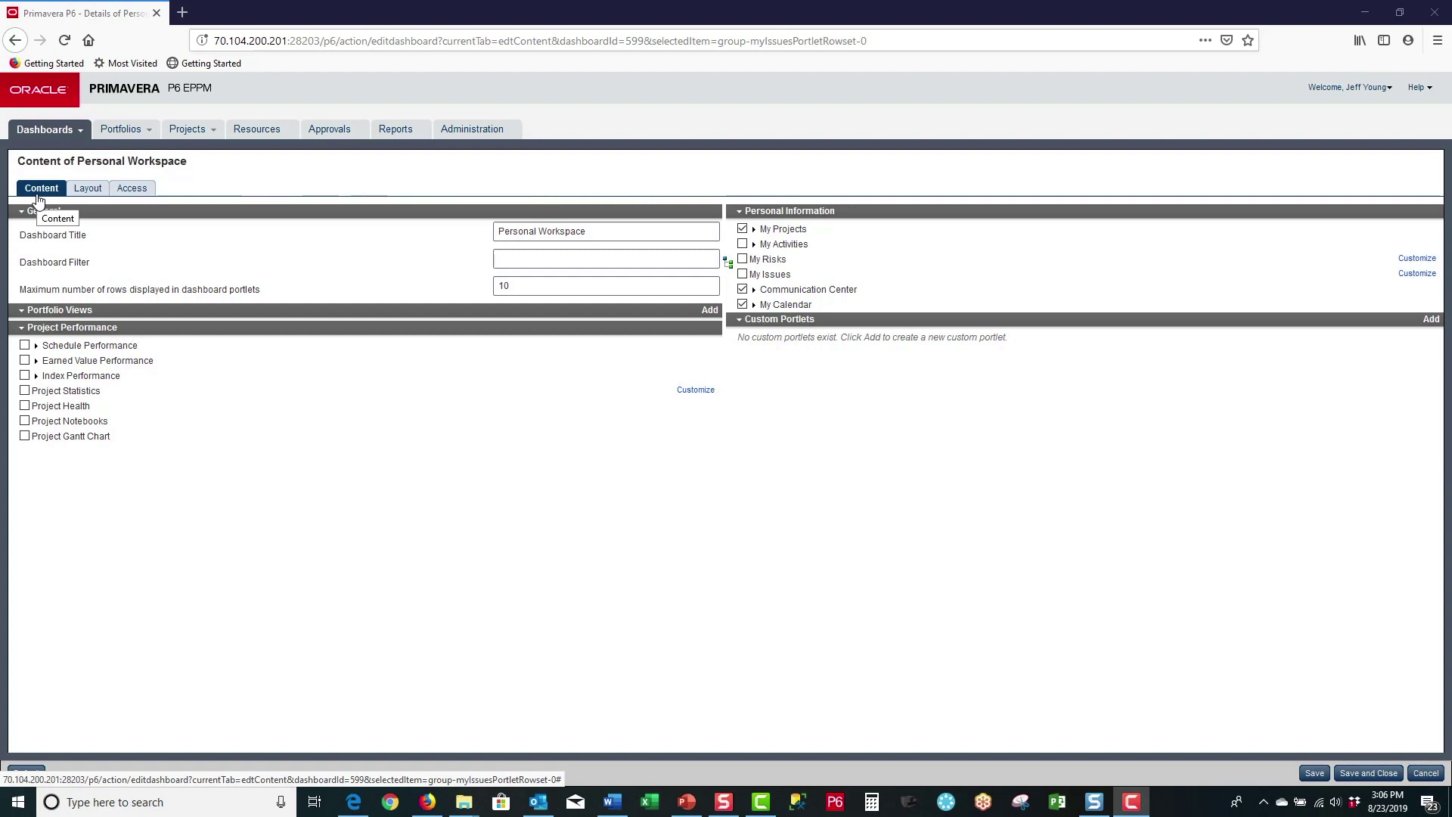
{"action": "left_click", "coordinate": [88, 189]}
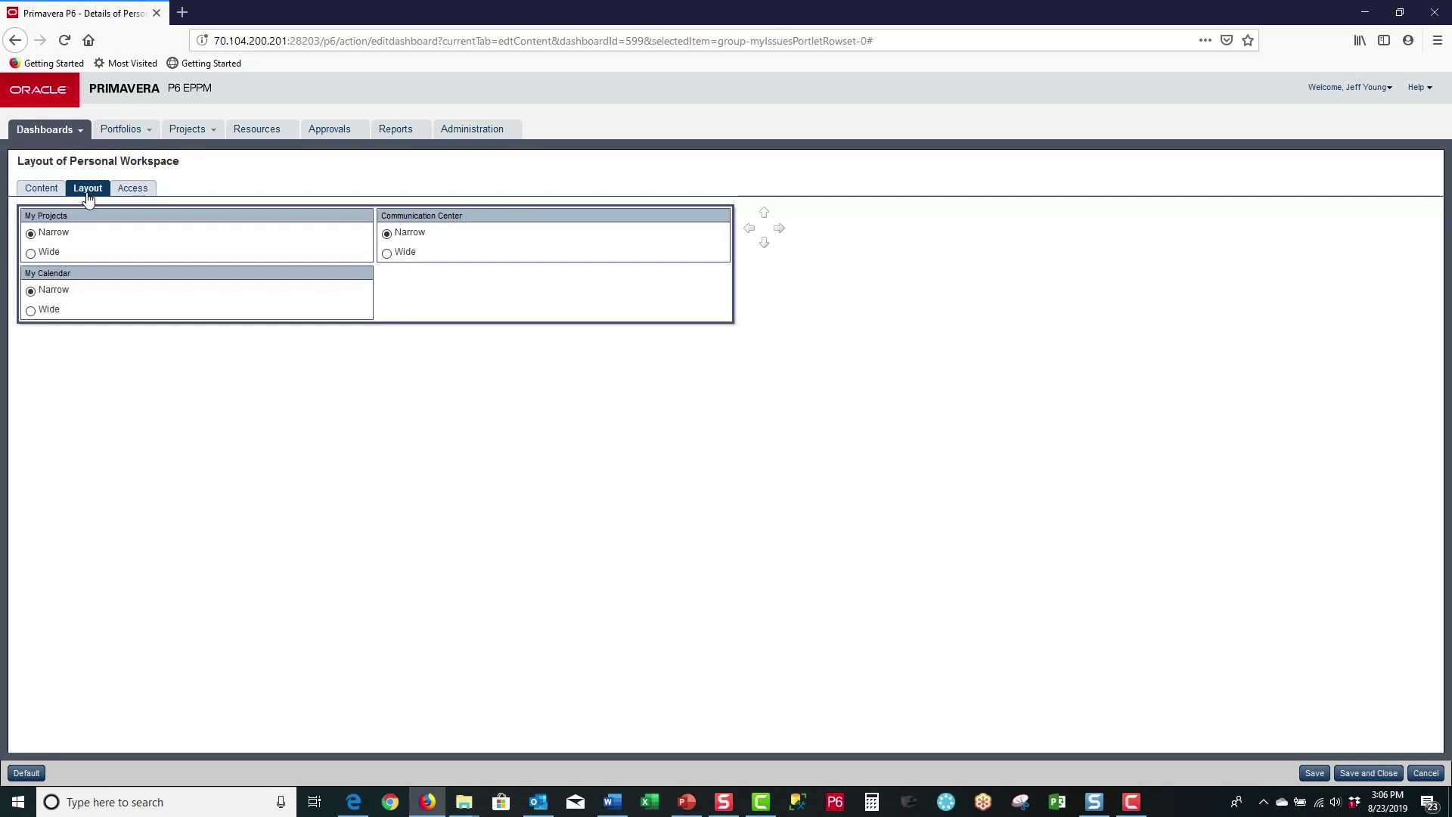
{"action": "left_click", "coordinate": [131, 194]}
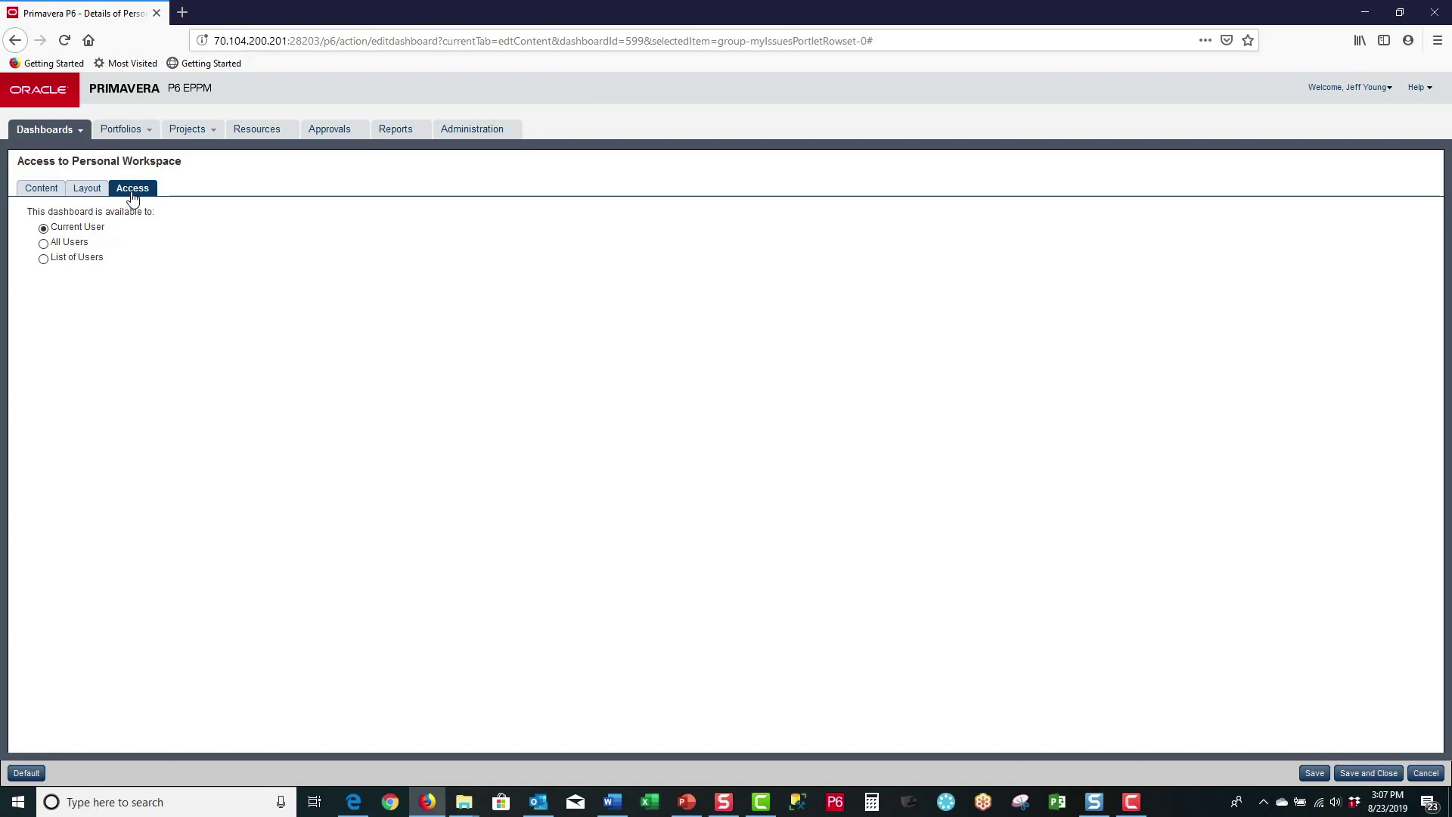
{"action": "left_click", "coordinate": [39, 191]}
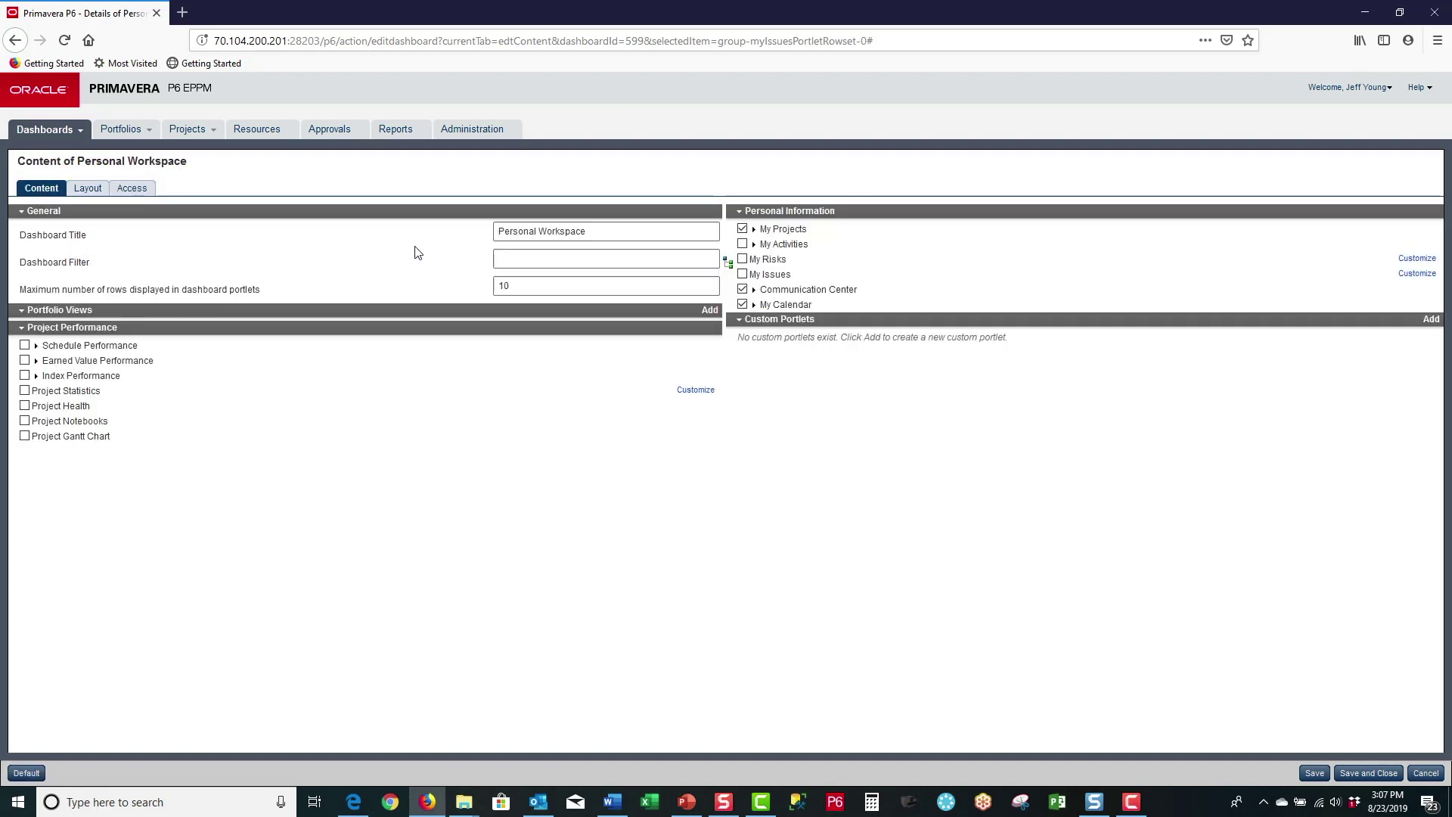
Step: Retitle the dashboard 'Steve's Workspace' and filter it to the Global Portfolios' Construction Projects
{"action": "left_click_drag", "start_coordinate": [537, 231], "coordinate": [463, 255]}
{"action": "type", "text": "Steve"}
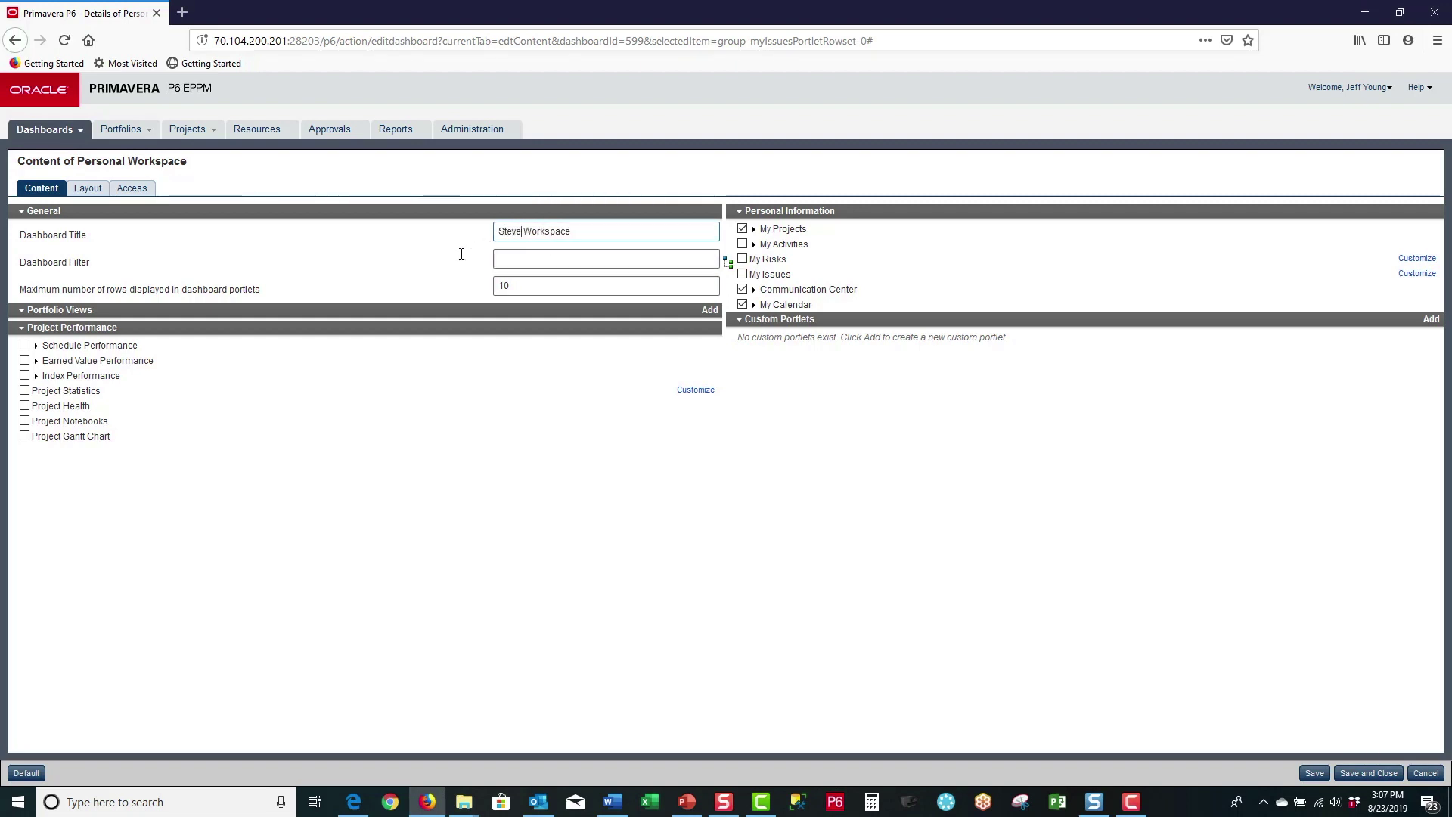
{"action": "type", "text": "'s"}
{"action": "left_click", "coordinate": [518, 258]}
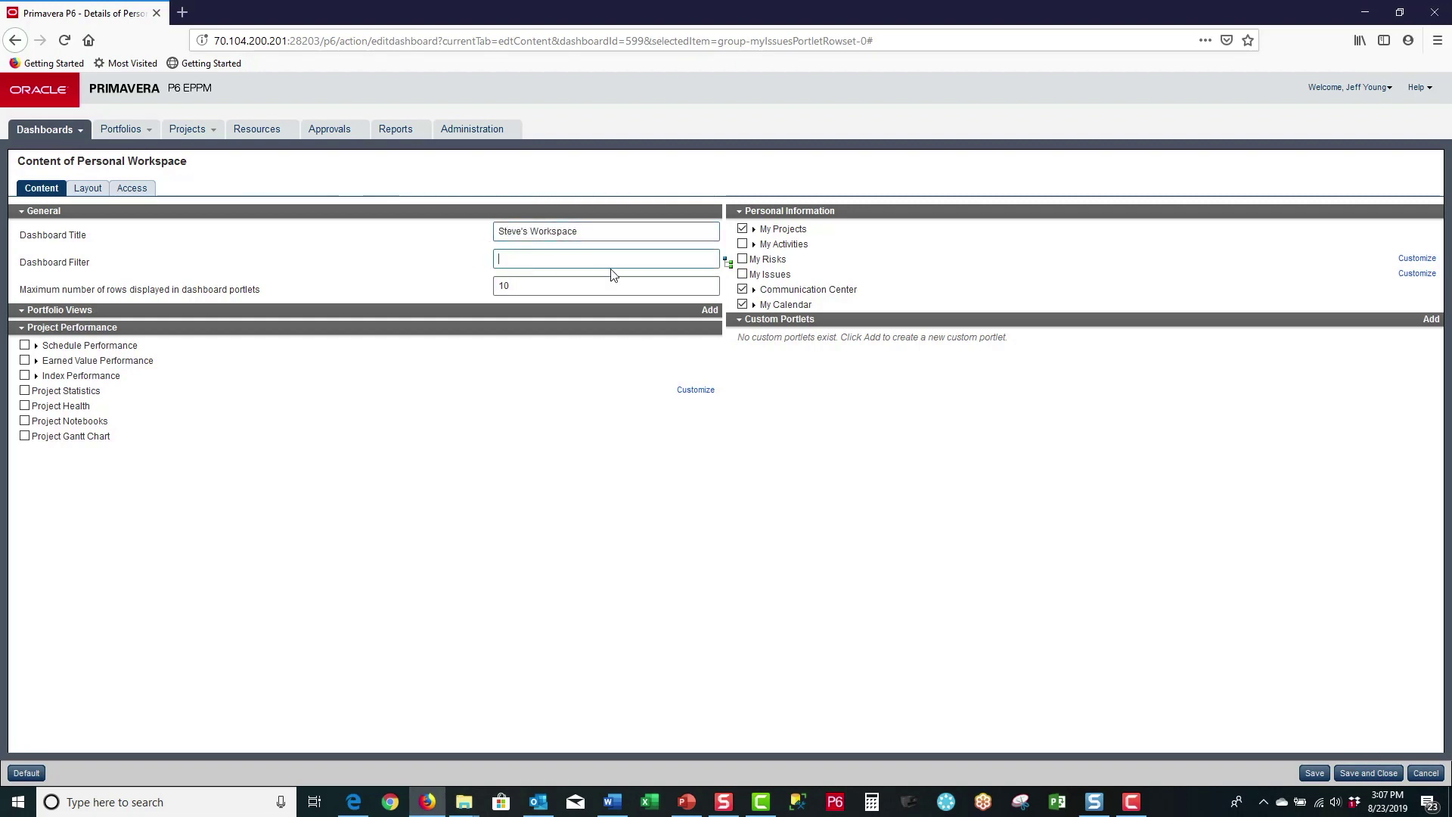
{"action": "left_click", "coordinate": [728, 263]}
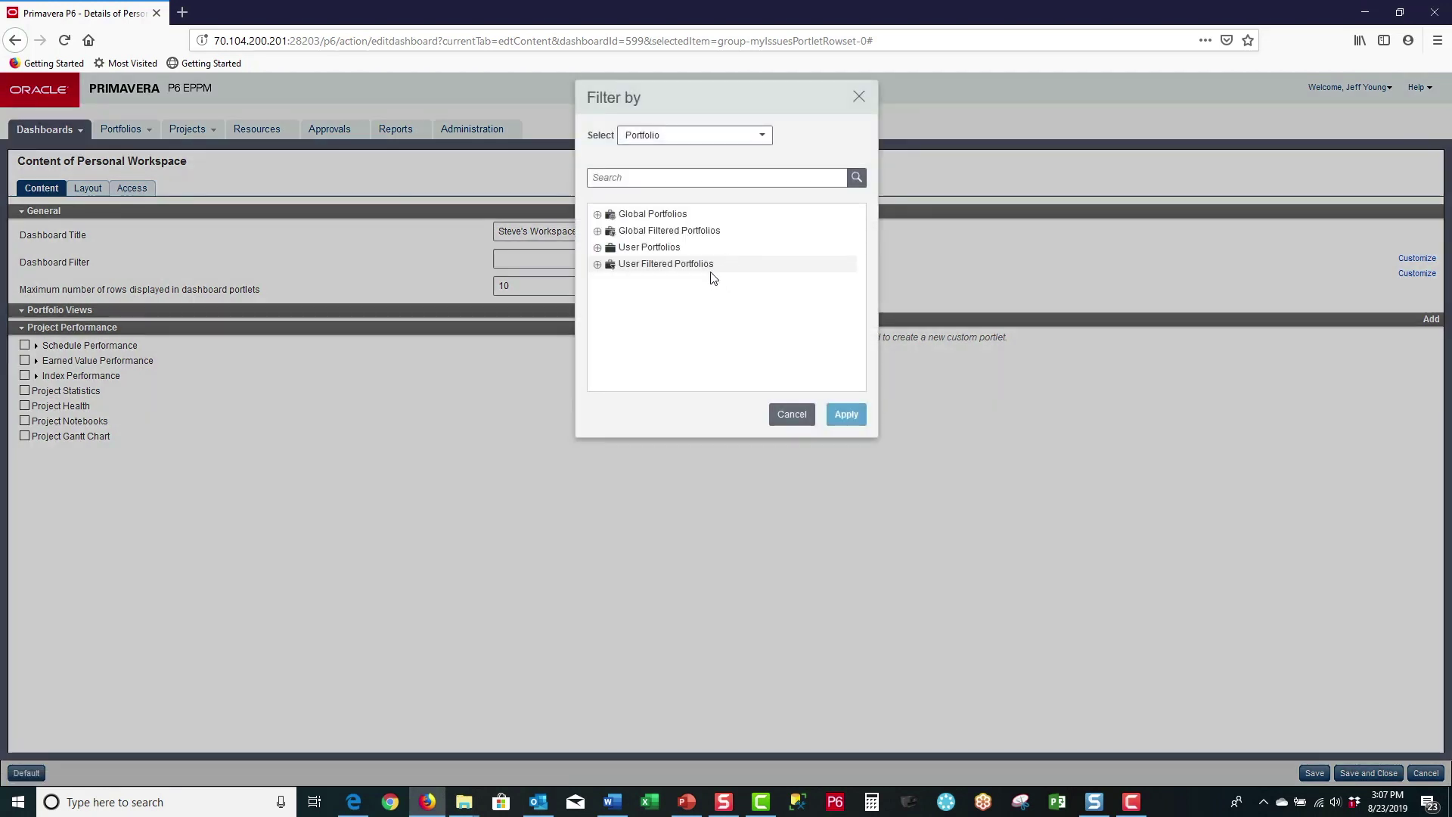
{"action": "left_click", "coordinate": [597, 216]}
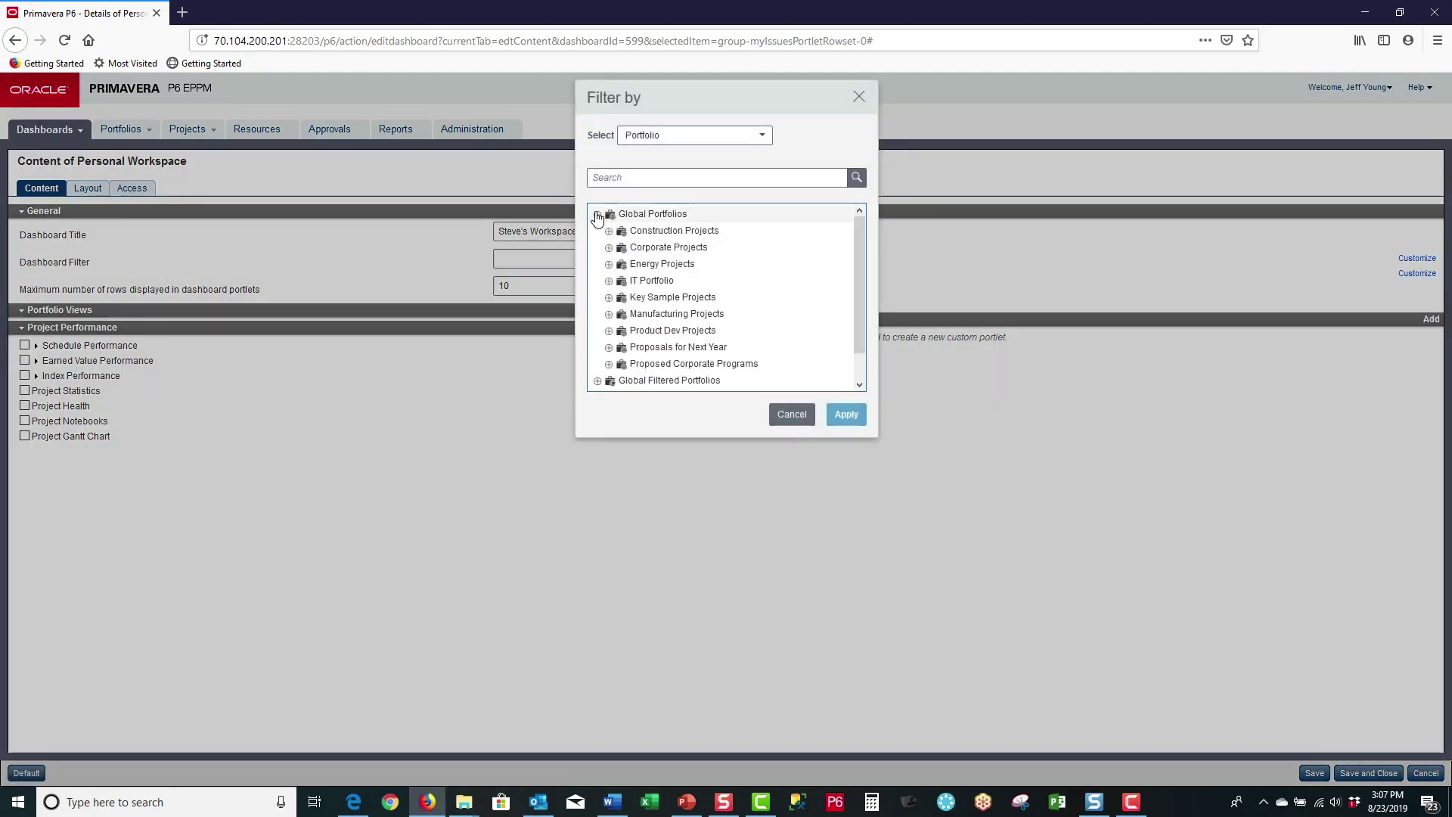
{"action": "left_click", "coordinate": [674, 233]}
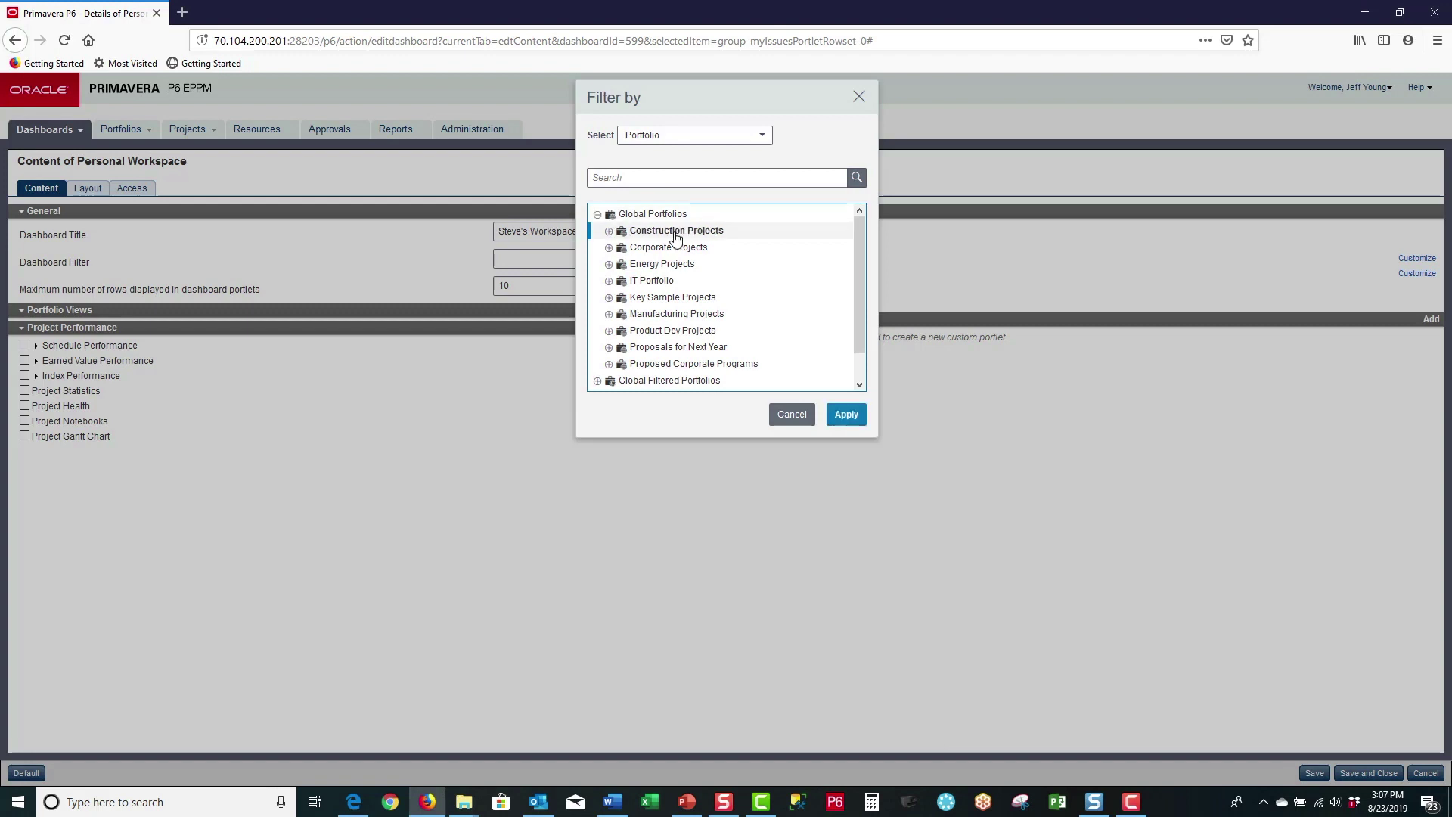
{"action": "left_click", "coordinate": [846, 415]}
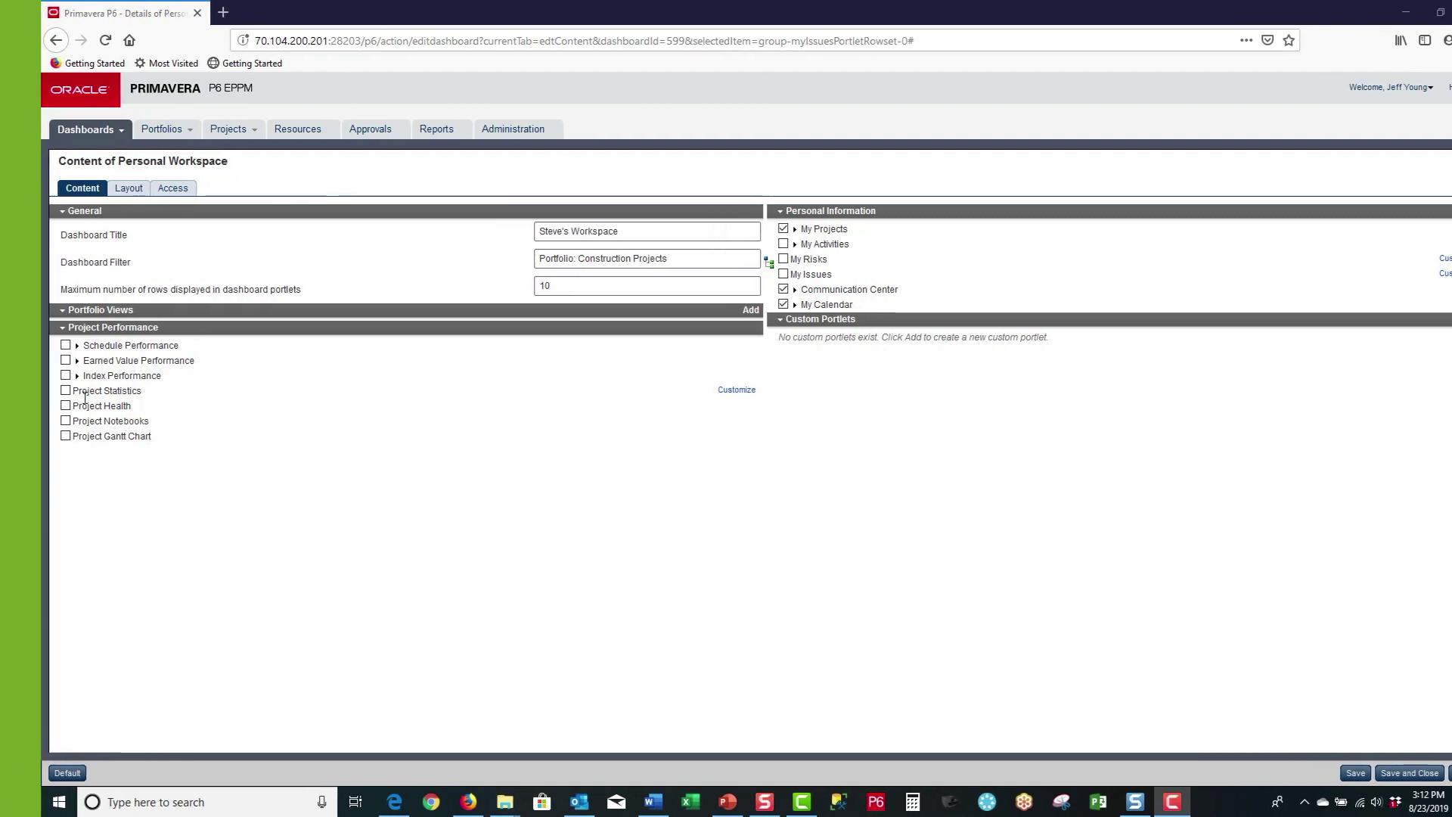
Step: Check Schedule Performance (expanding its options), Project Statistics, Project Health and Project Gantt Chart
{"action": "left_click", "coordinate": [97, 345]}
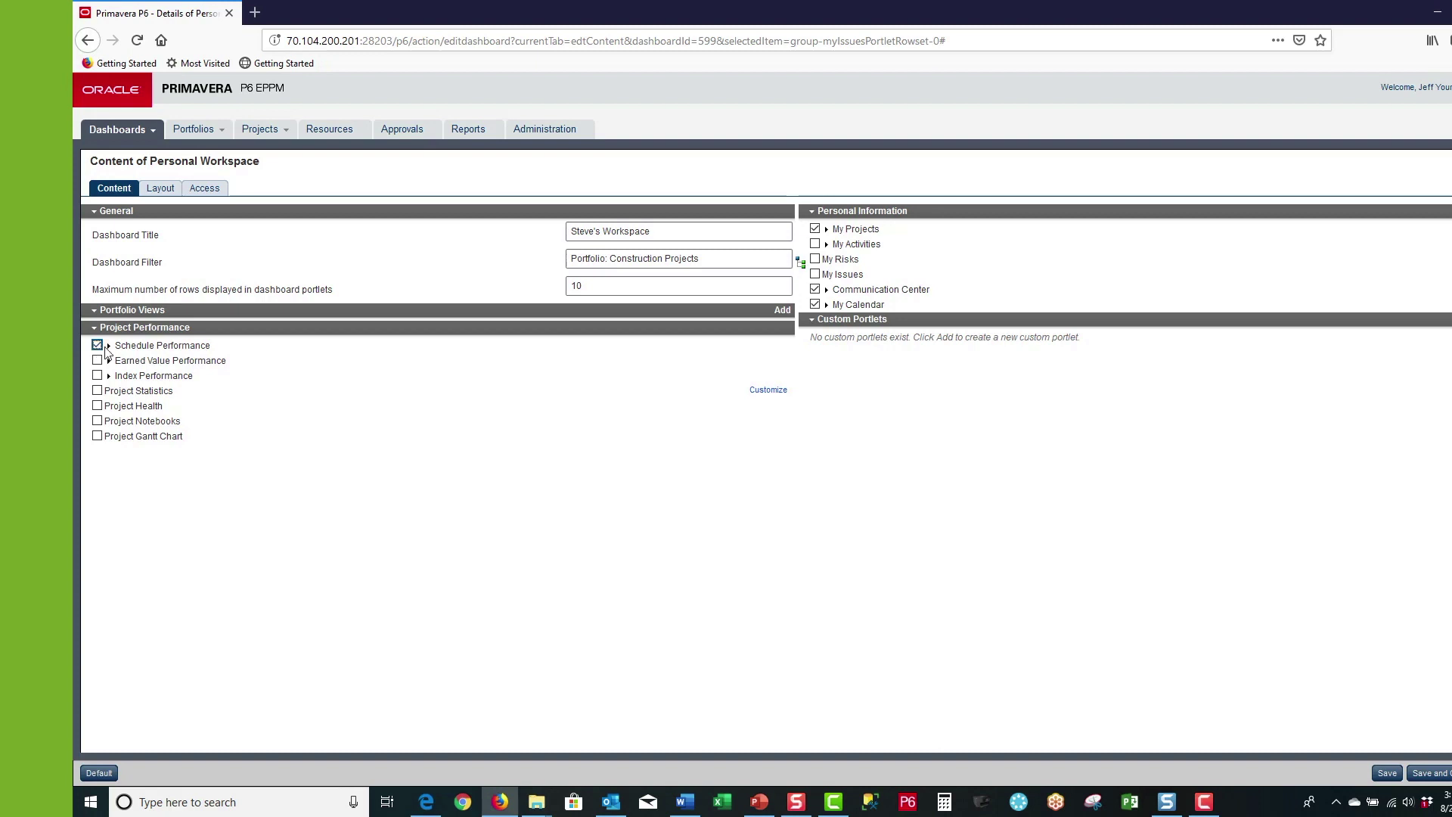
{"action": "left_click", "coordinate": [109, 346]}
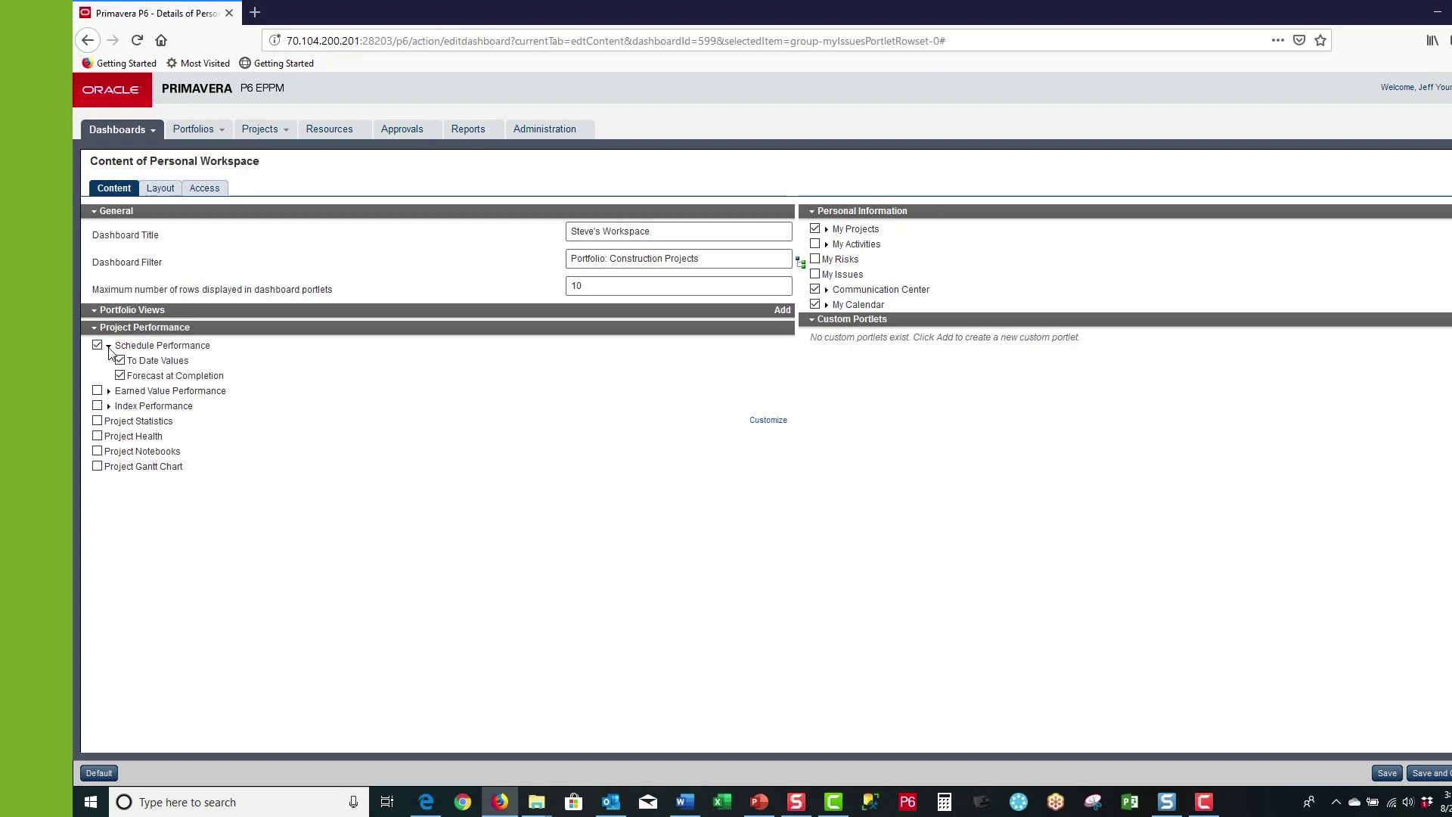
{"action": "left_click", "coordinate": [98, 421]}
{"action": "left_click", "coordinate": [97, 436]}
{"action": "left_click", "coordinate": [97, 468]}
Step: Add the Current Budget column to Project Statistics and move it to the first position
{"action": "left_click", "coordinate": [768, 421]}
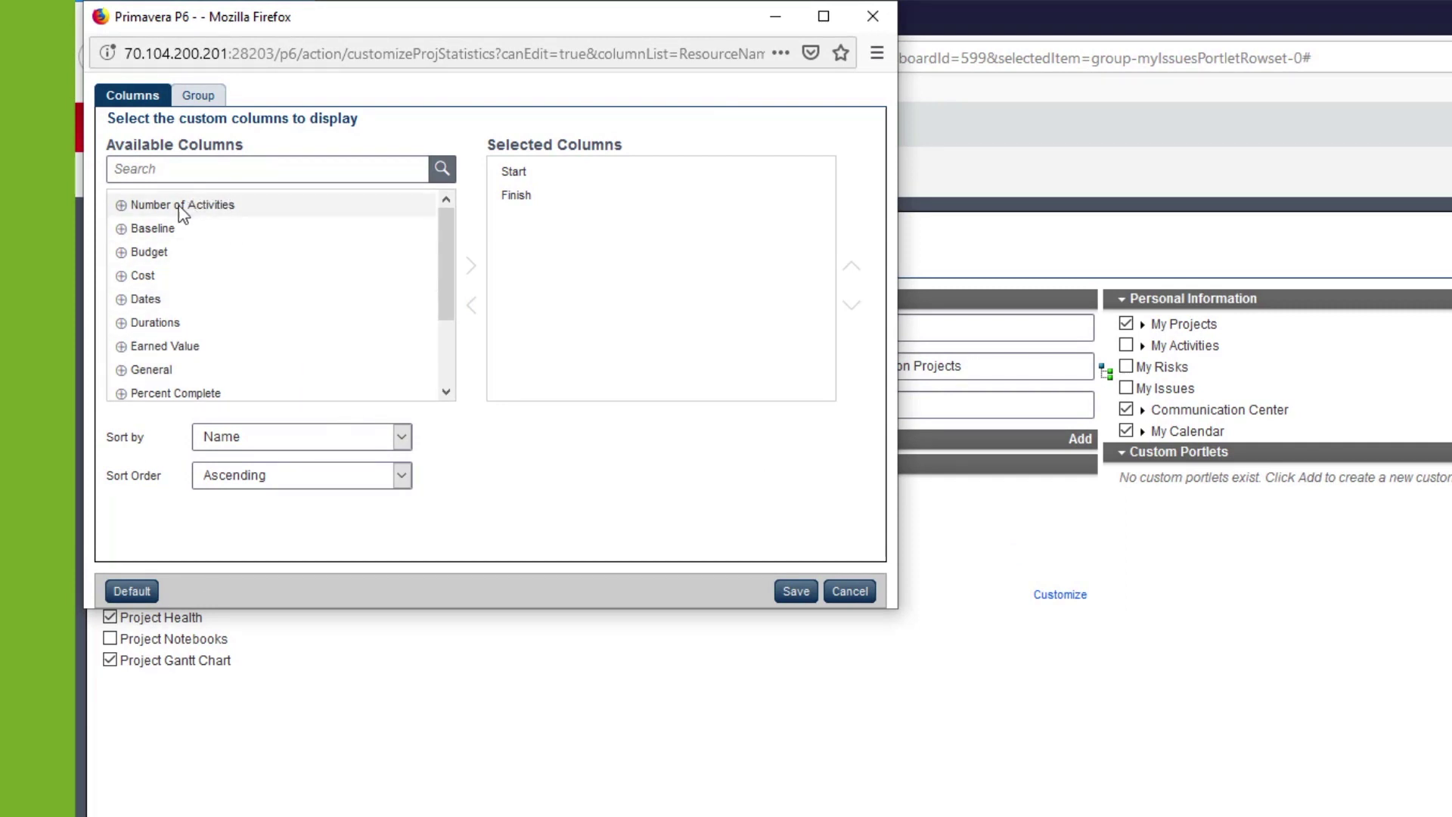
{"action": "left_click", "coordinate": [121, 253]}
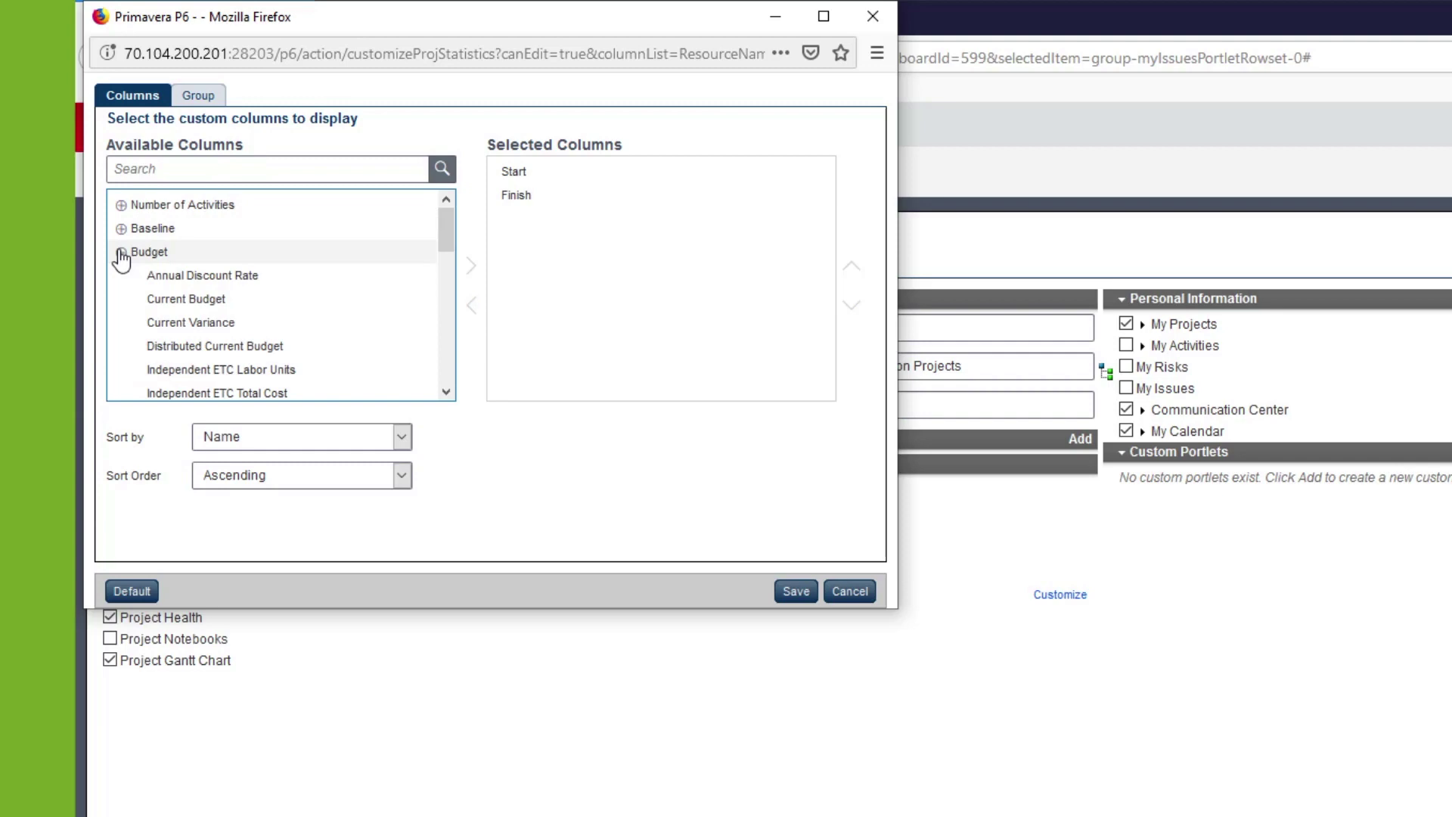
{"action": "left_click", "coordinate": [244, 299]}
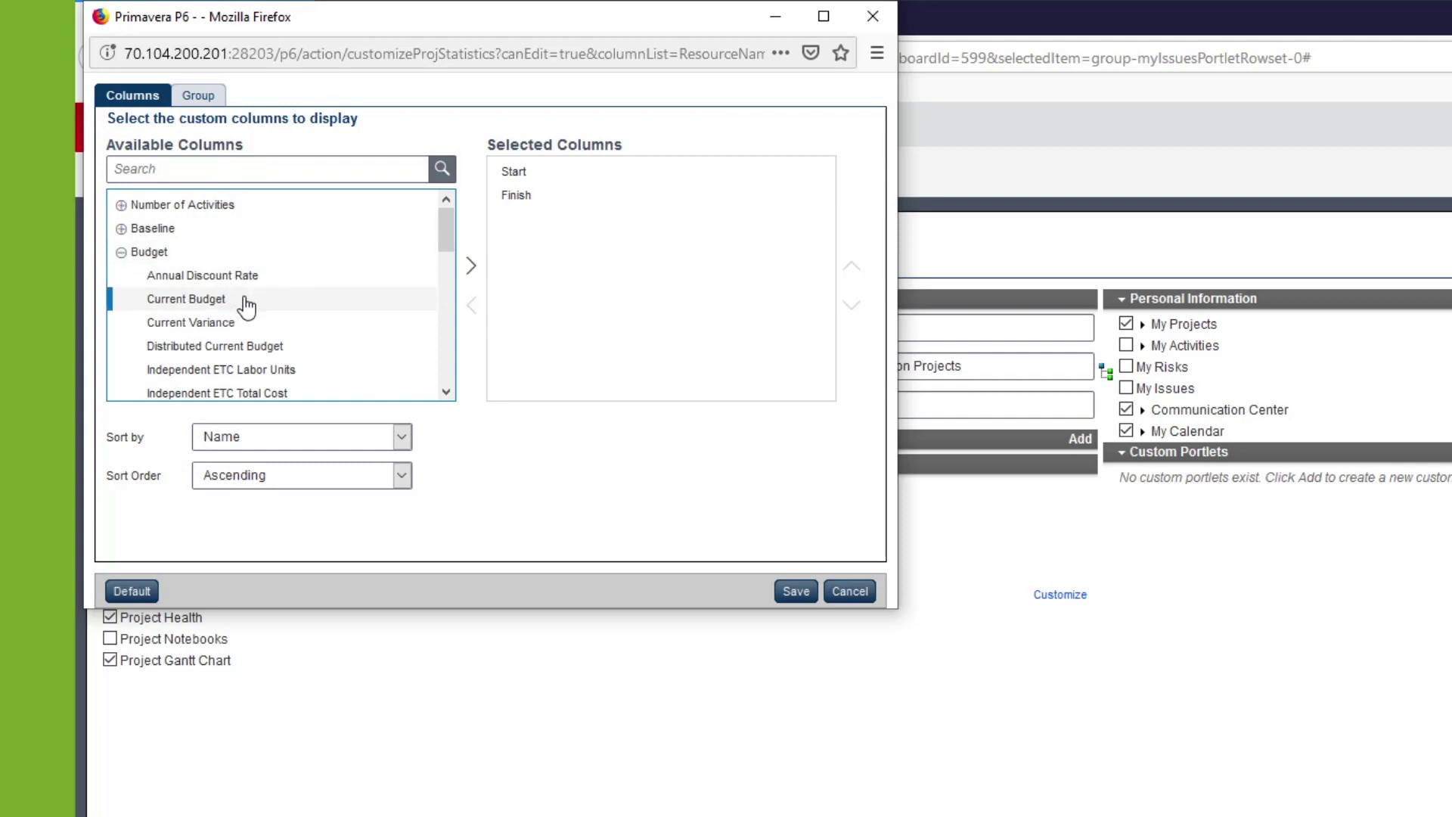
{"action": "left_click", "coordinate": [470, 266]}
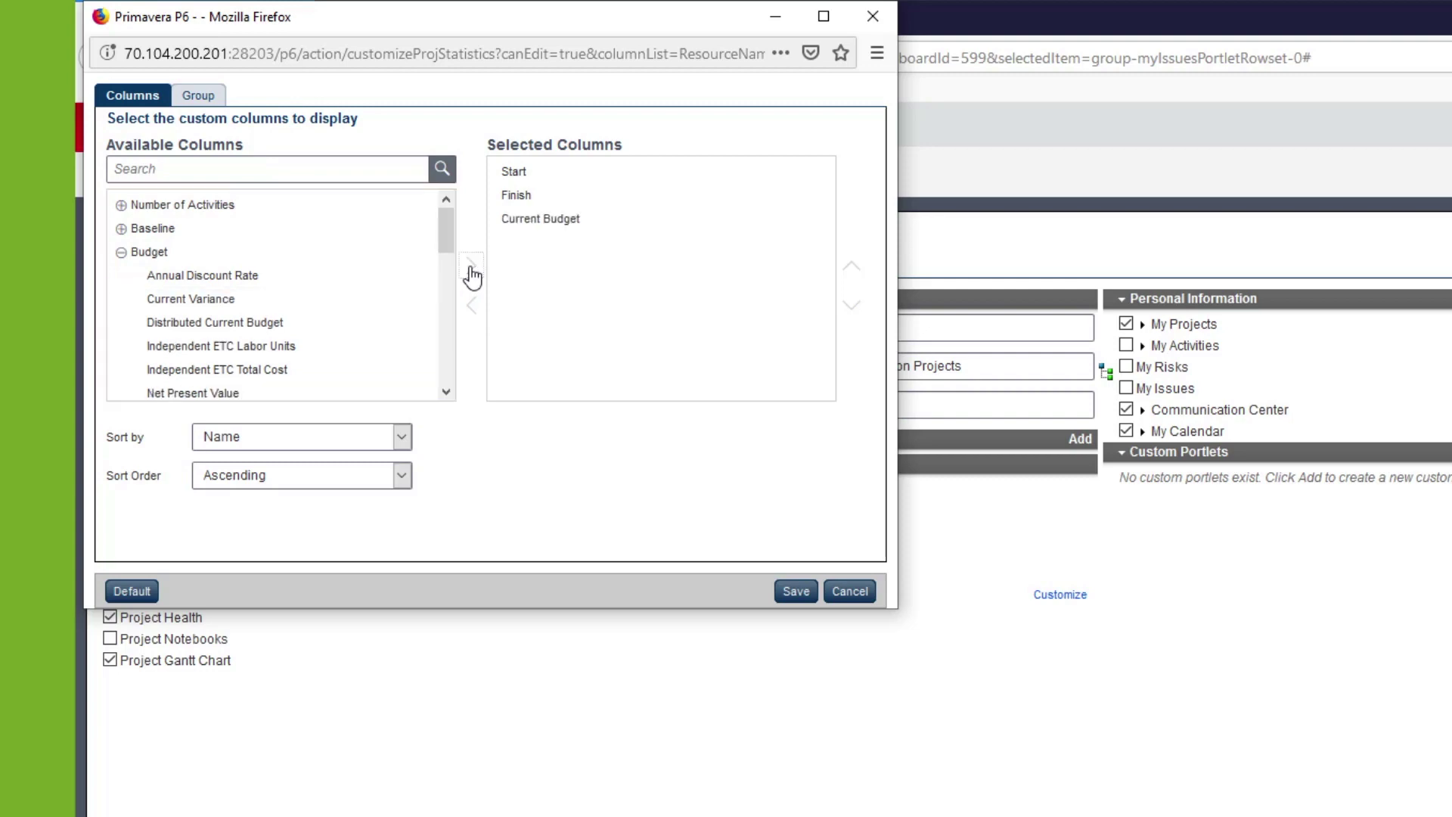
{"action": "left_click", "coordinate": [542, 226]}
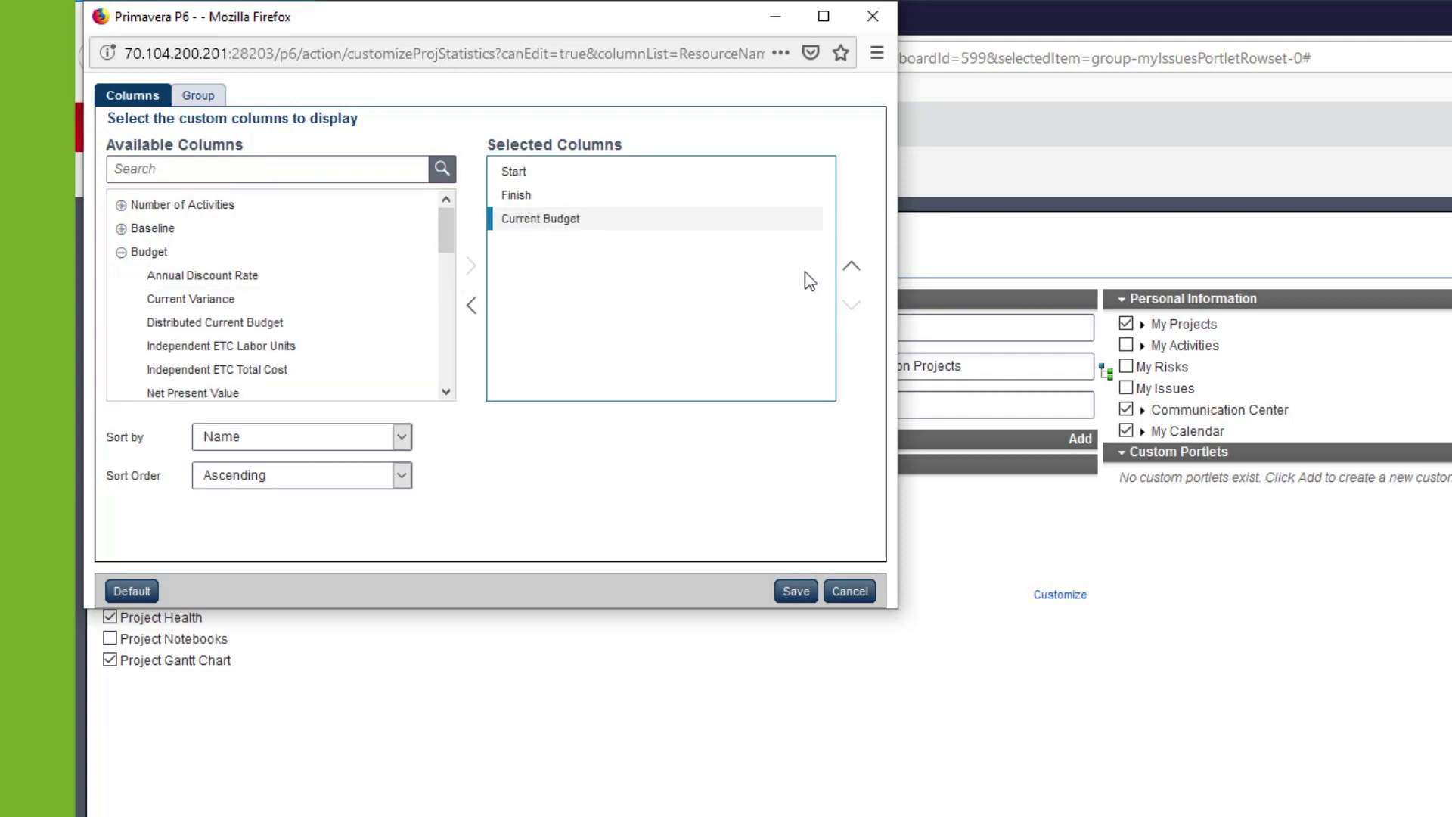
{"action": "left_click", "coordinate": [852, 268]}
{"action": "left_click", "coordinate": [852, 269]}
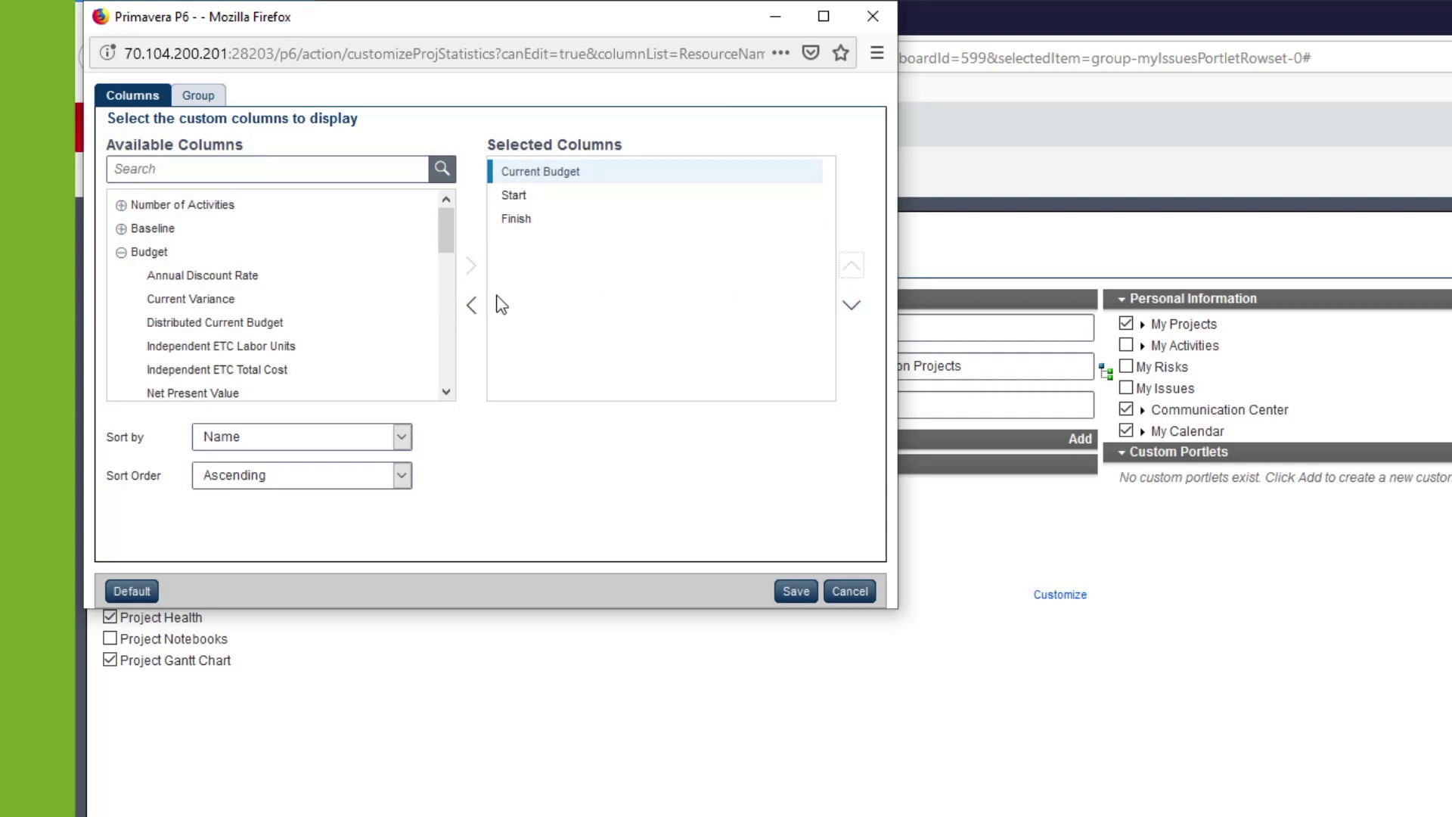
Step: Add the Units % Complete column from the Percent Complete group
{"action": "left_click", "coordinate": [121, 253]}
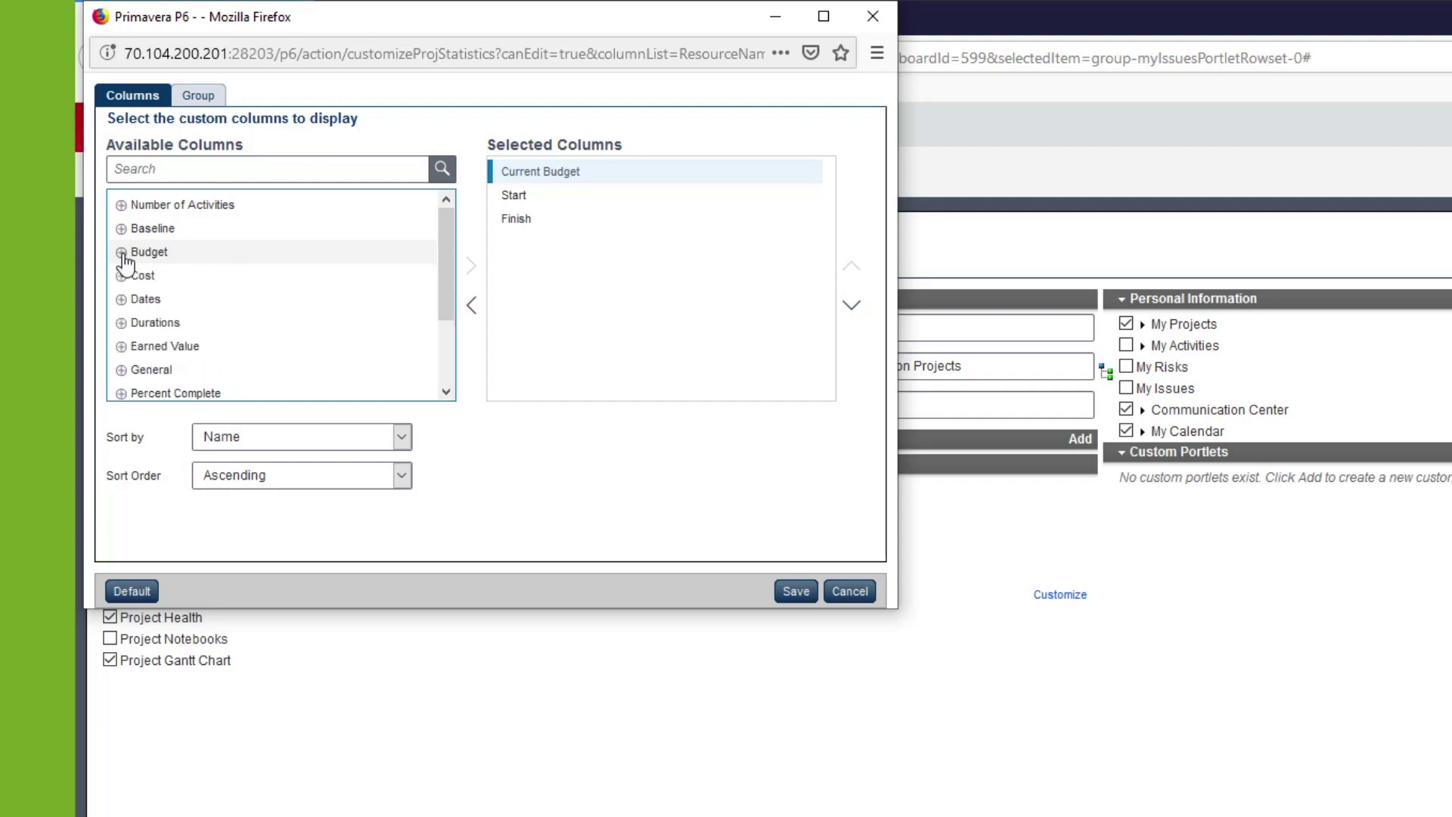
{"action": "scroll", "coordinate": [125, 261], "scroll_direction": "down", "scroll_amount": 3}
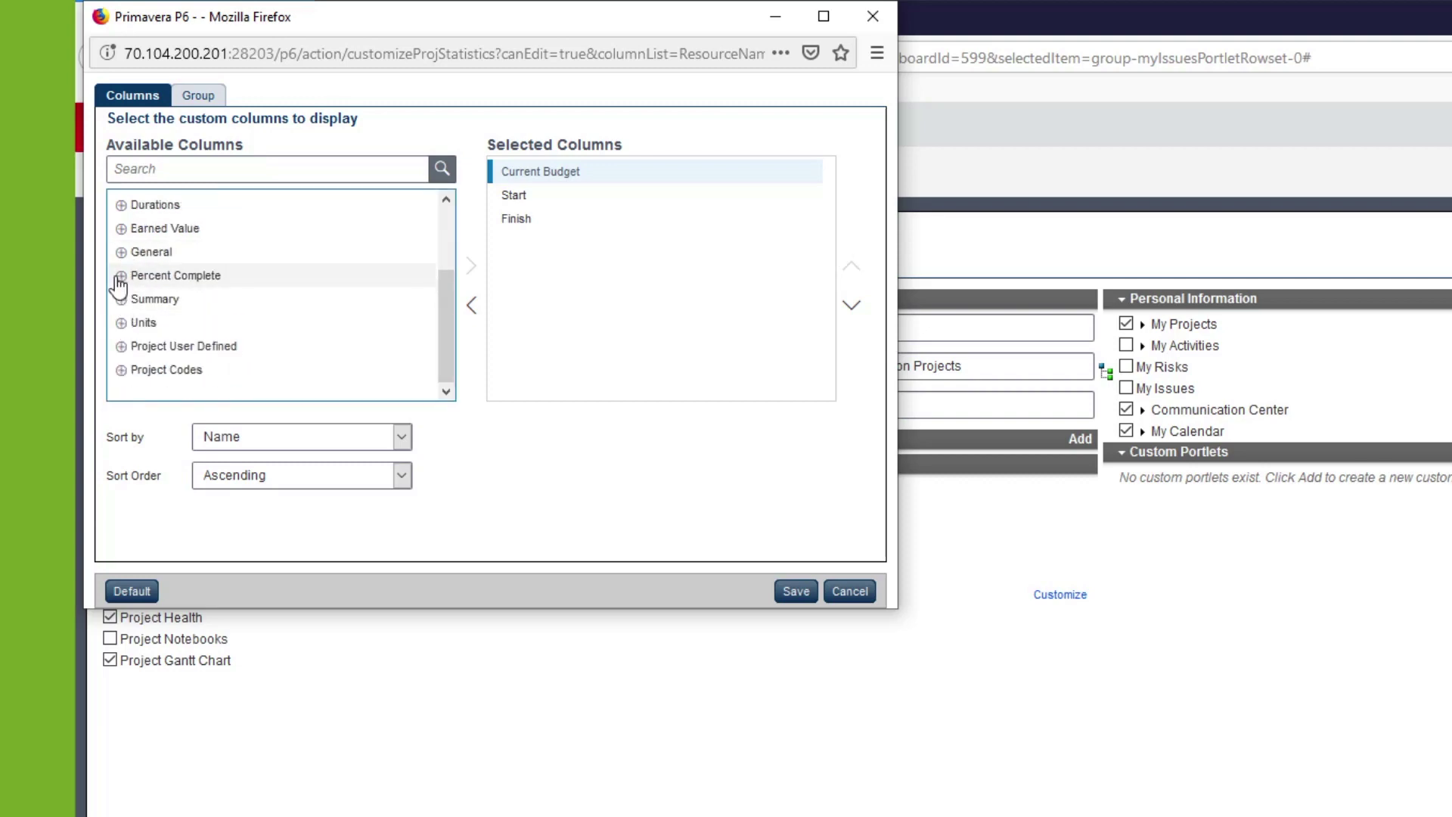
{"action": "left_click", "coordinate": [121, 277]}
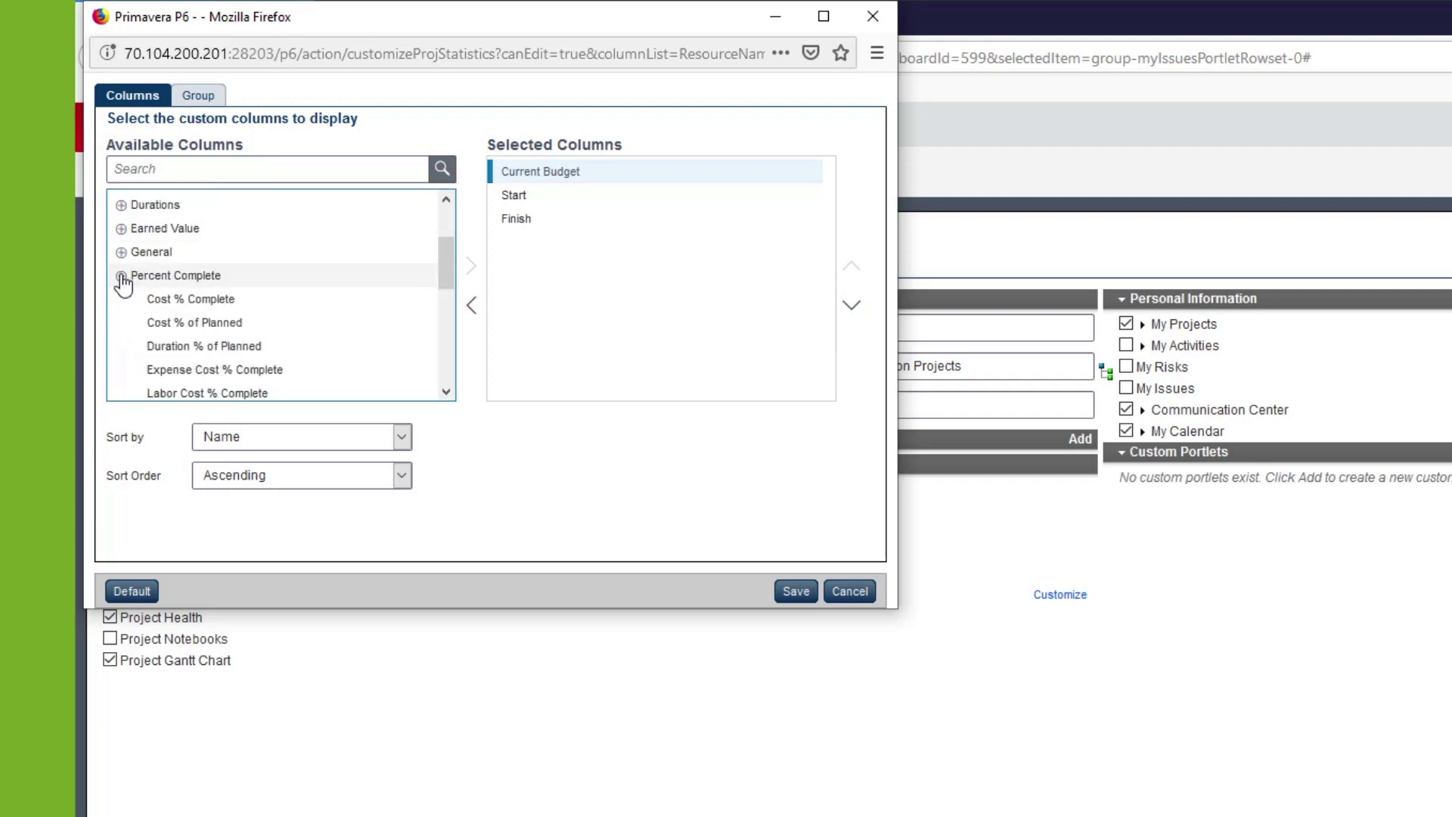
{"action": "scroll", "coordinate": [204, 348], "scroll_direction": "down", "scroll_amount": 1}
{"action": "scroll", "coordinate": [221, 367], "scroll_direction": "down", "scroll_amount": 2}
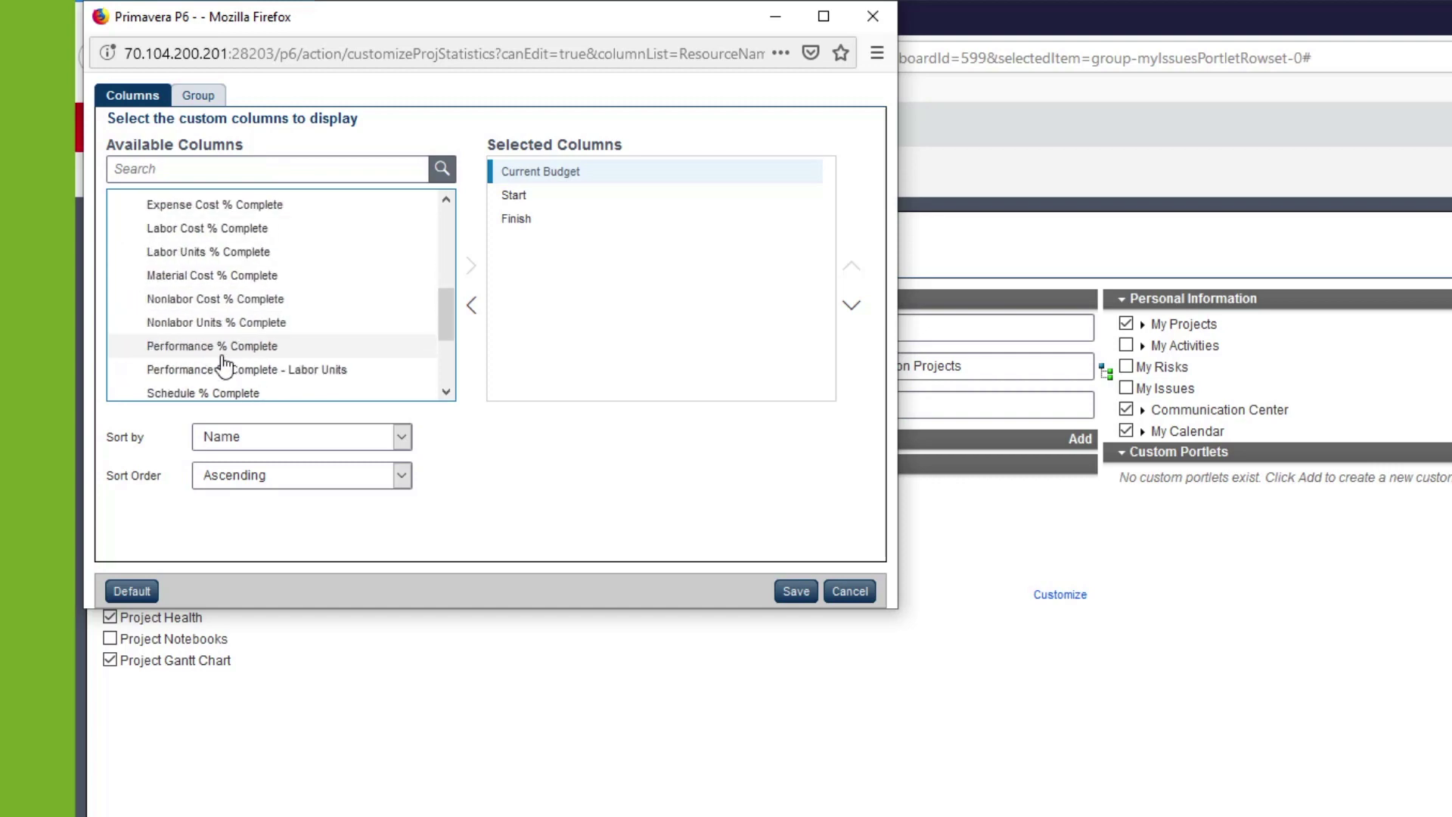
{"action": "scroll", "coordinate": [221, 367], "scroll_direction": "down", "scroll_amount": 2}
{"action": "left_click", "coordinate": [222, 303]}
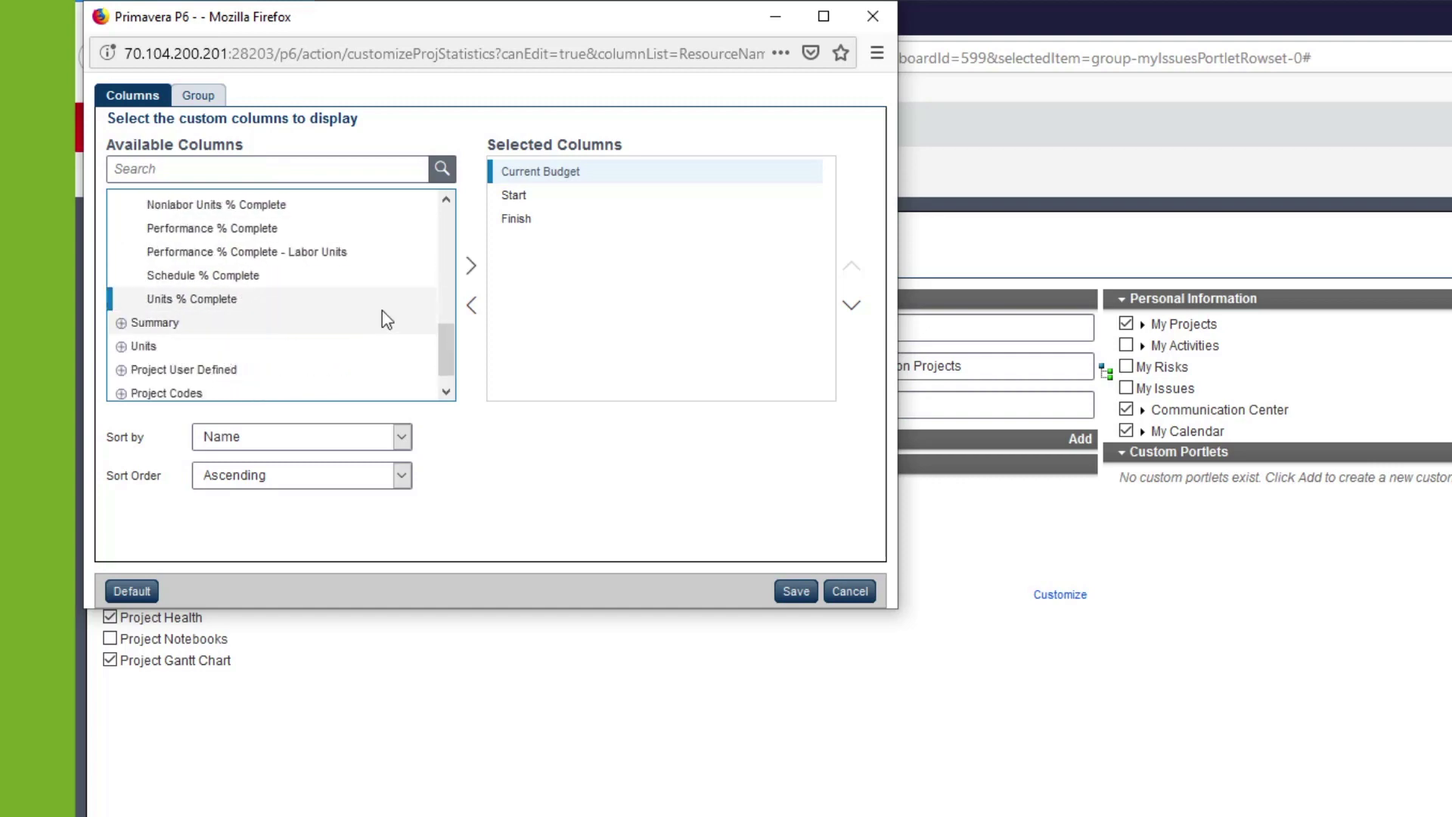
{"action": "left_click", "coordinate": [472, 265]}
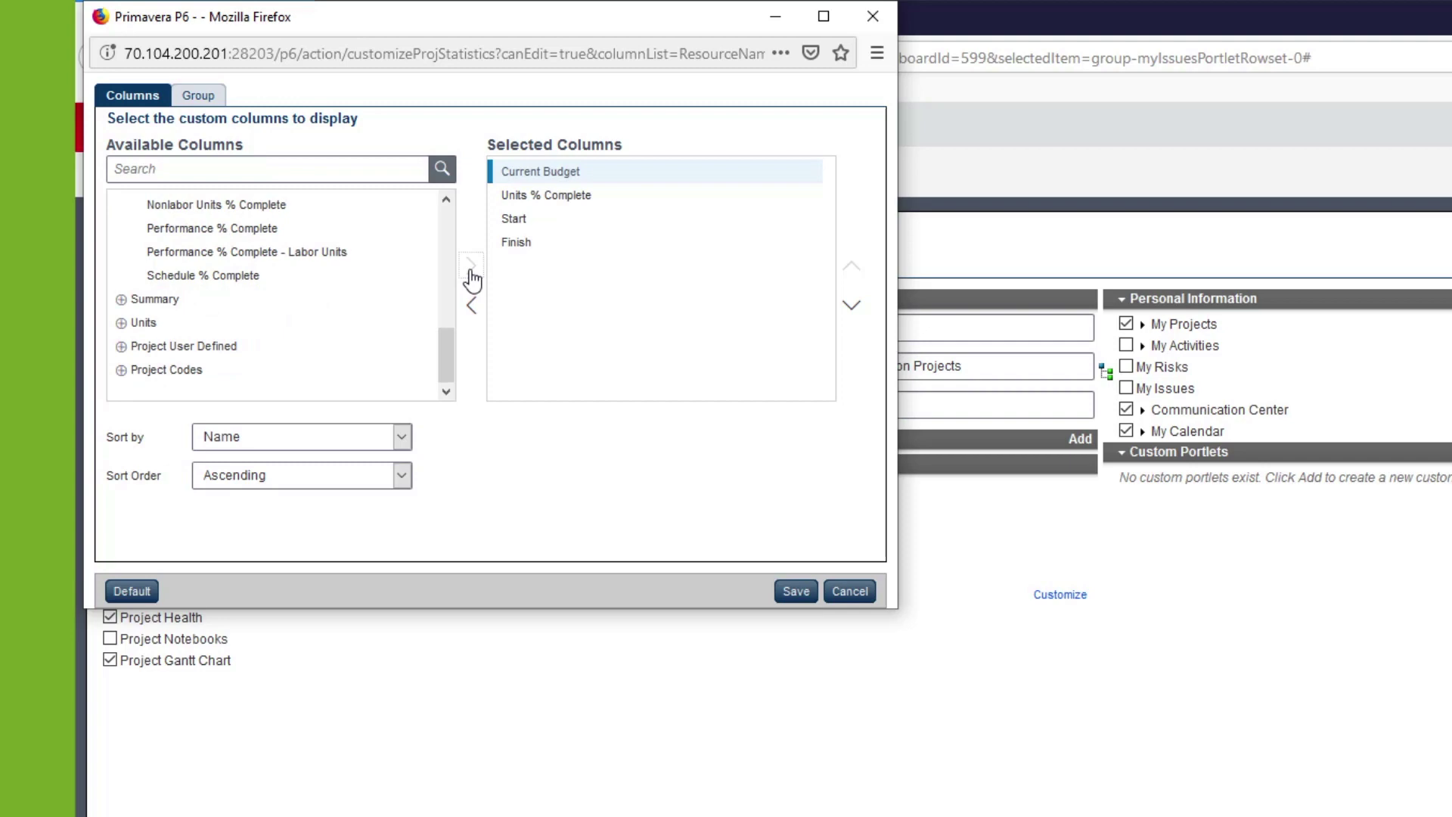
Step: Search for 'planned labor' and add Planned Labor Units below Units % Complete
{"action": "left_click", "coordinate": [231, 166]}
{"action": "type", "text": "planned"}
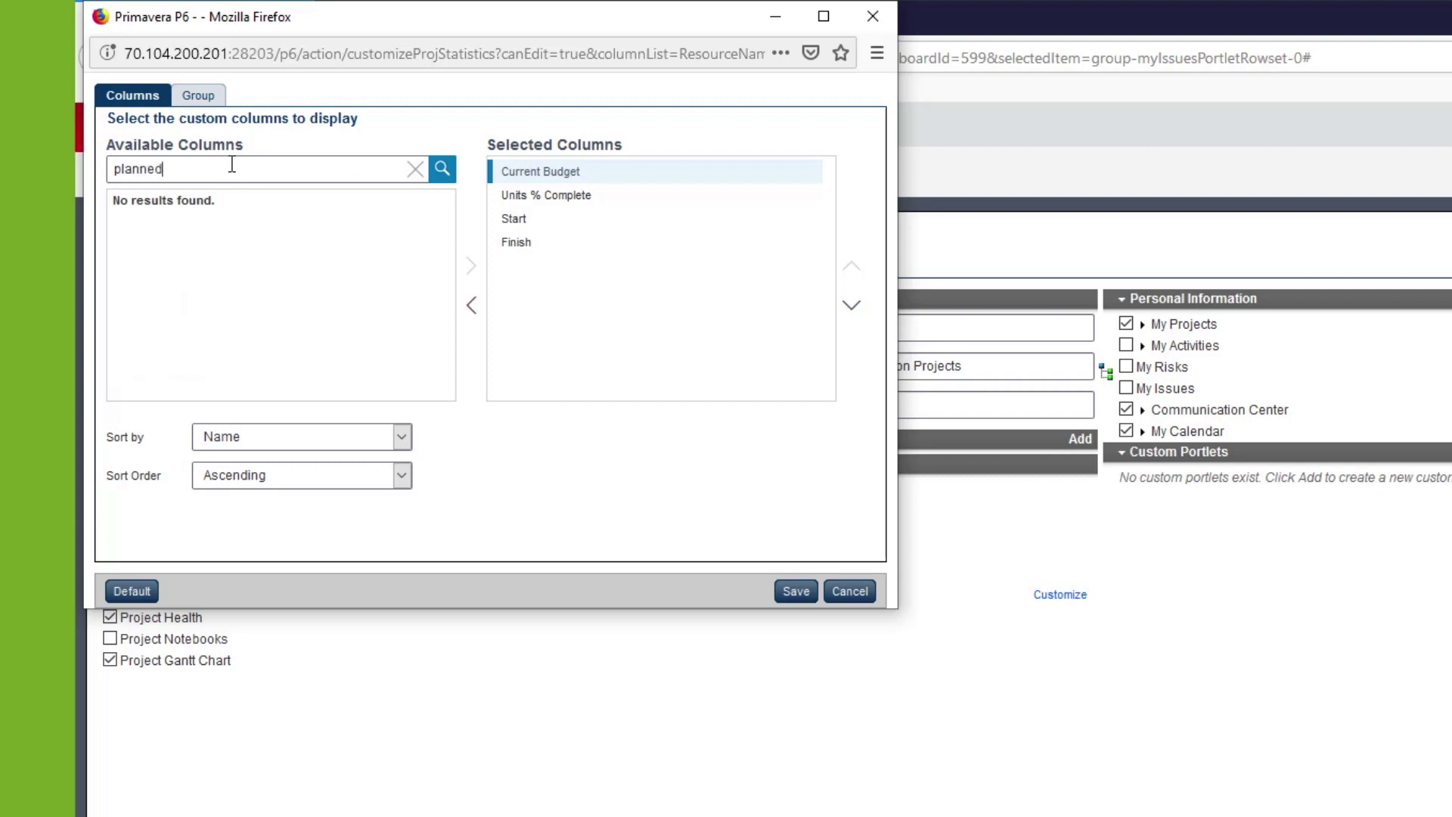
{"action": "key", "text": "Return"}
{"action": "type", "text": "ed labor"}
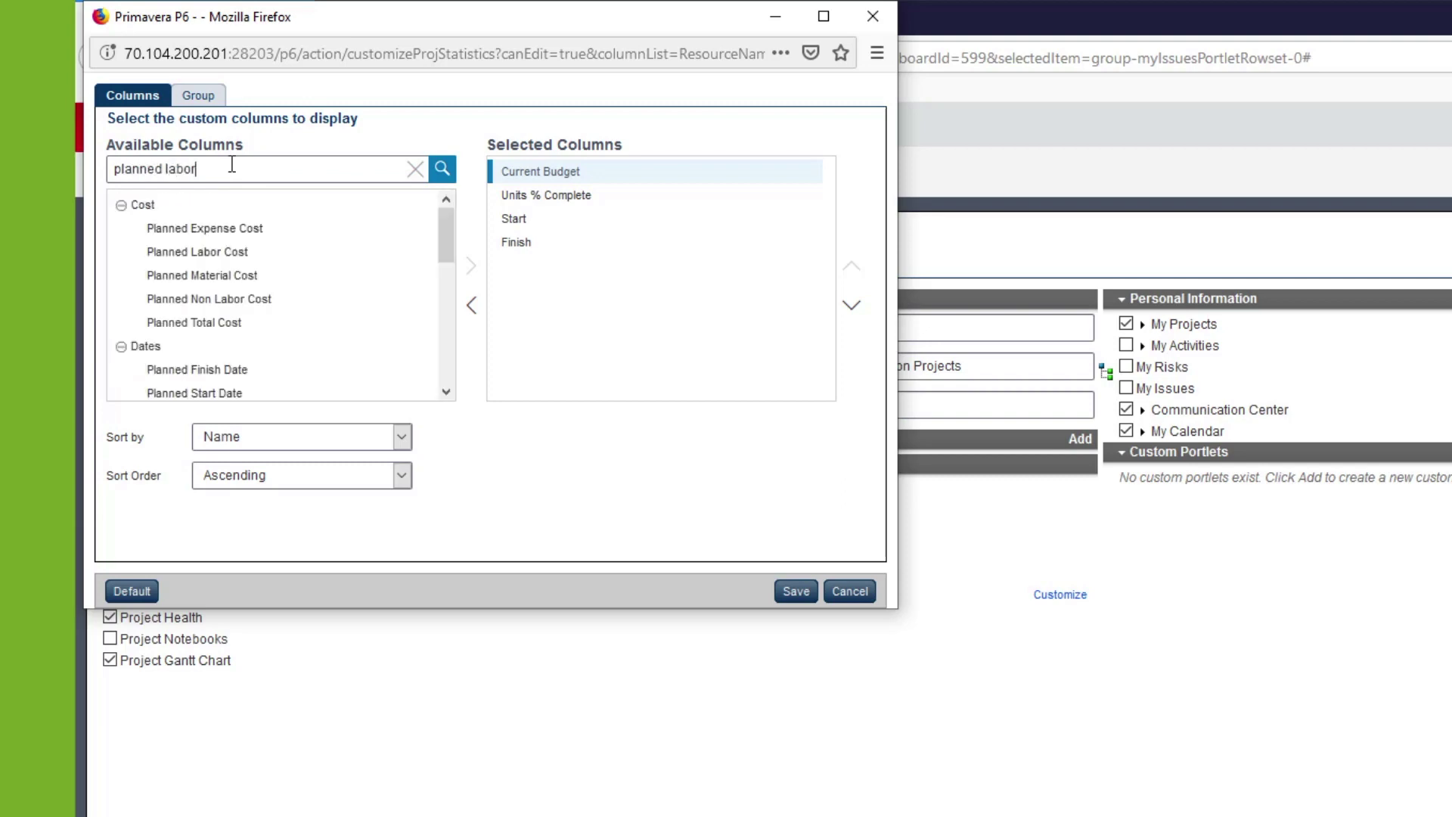
{"action": "key", "text": "Return"}
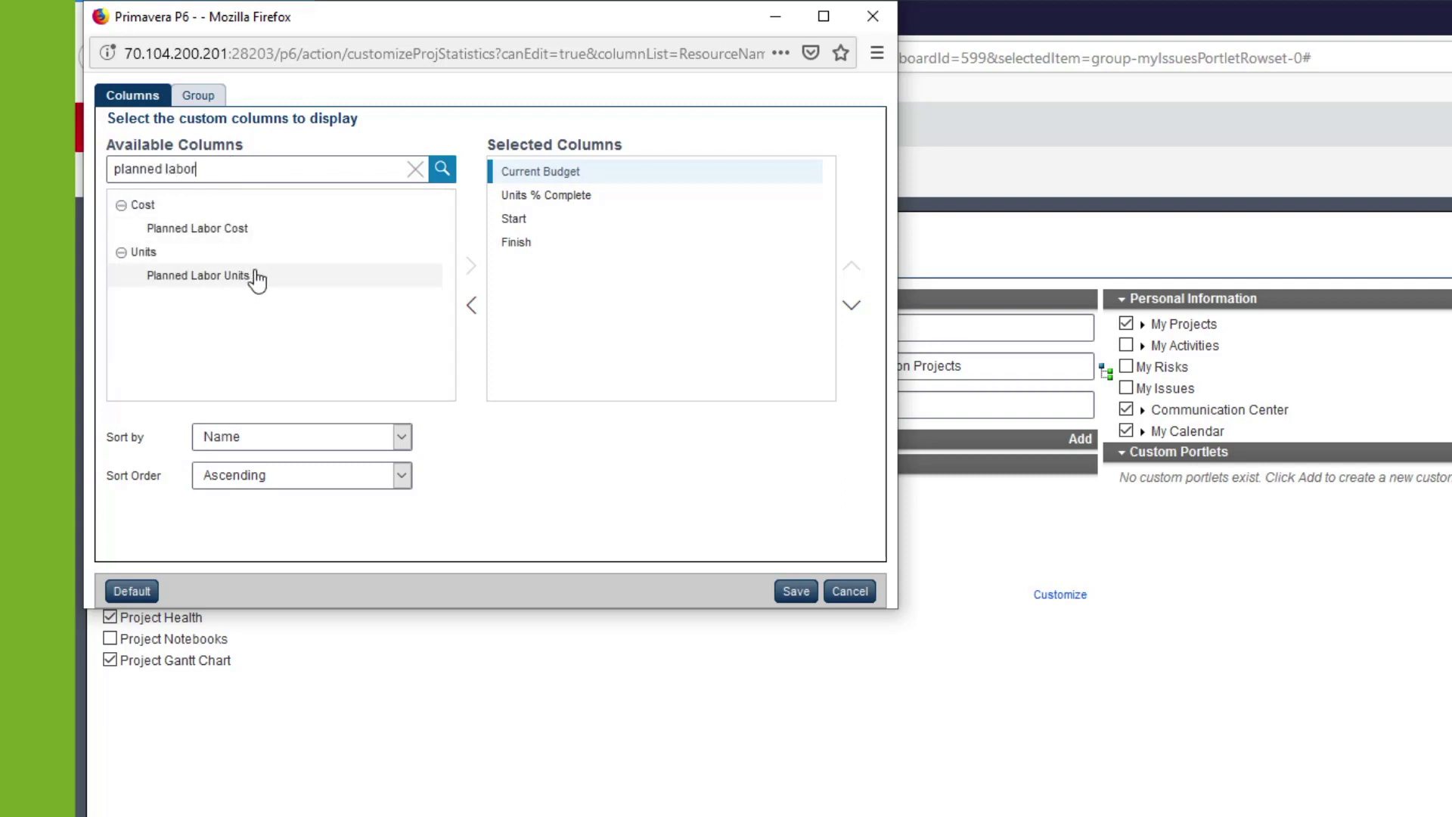
{"action": "left_click", "coordinate": [336, 285]}
{"action": "left_click", "coordinate": [471, 266]}
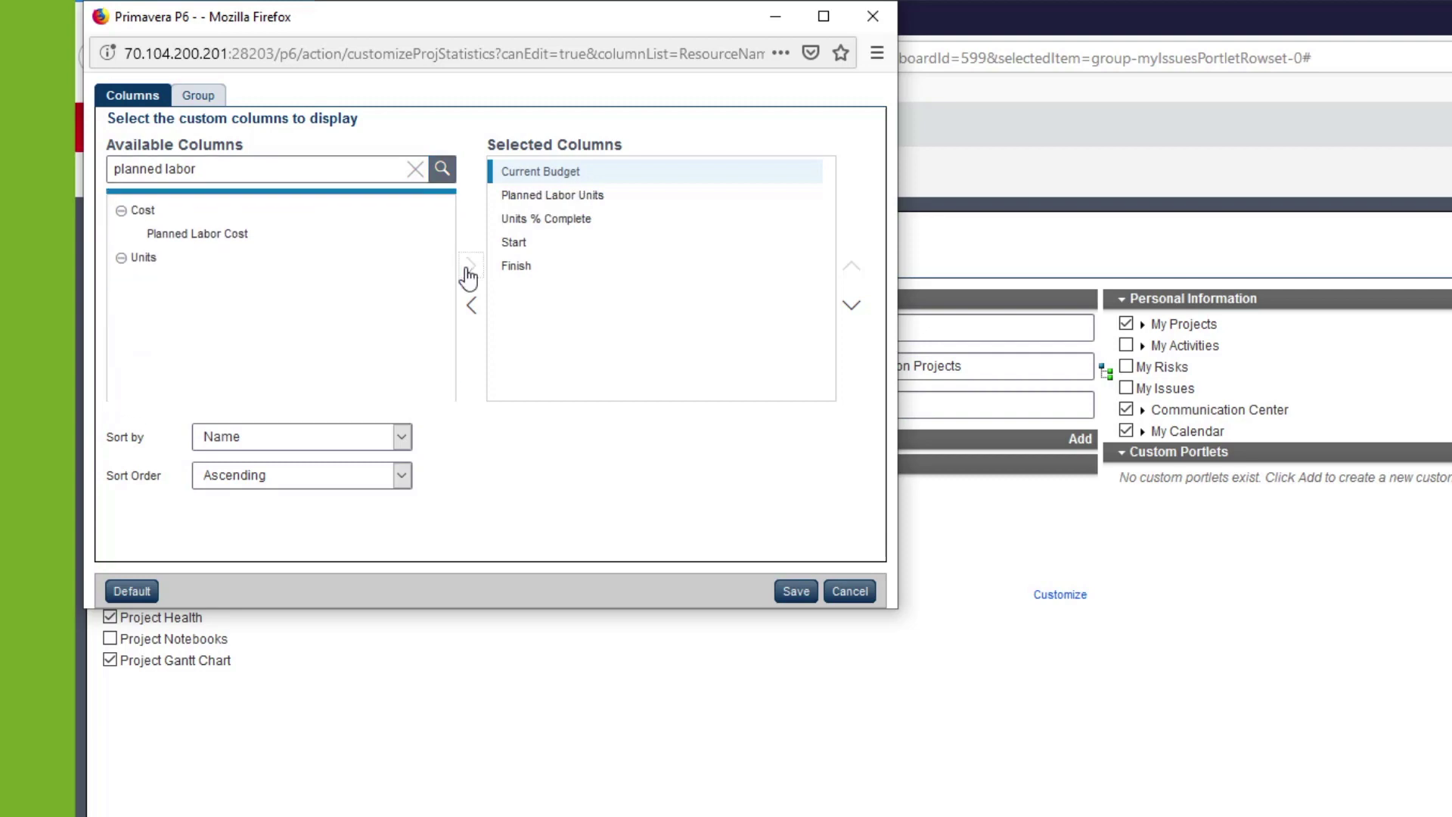
{"action": "left_click", "coordinate": [564, 195]}
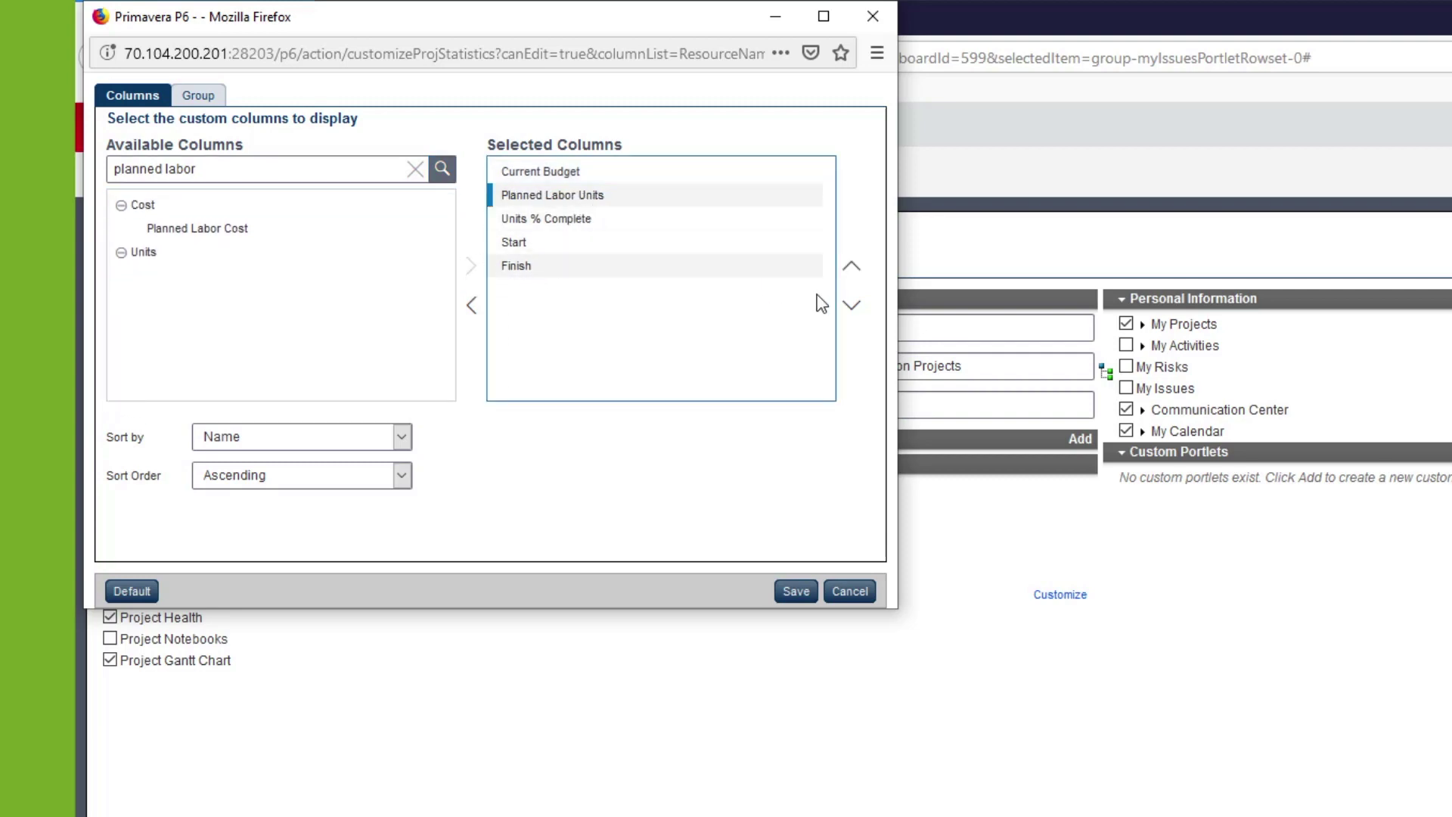
{"action": "left_click", "coordinate": [852, 304]}
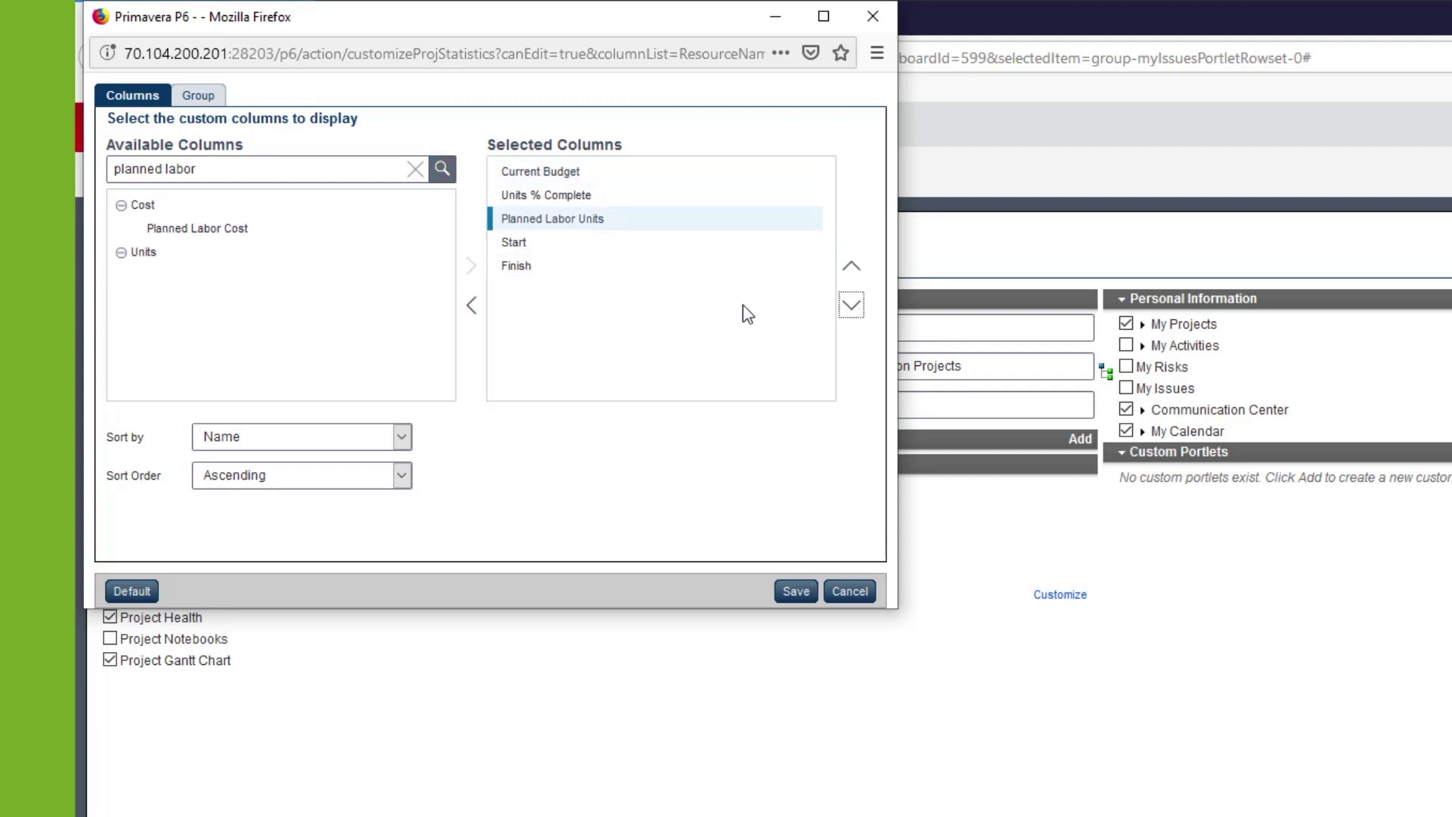
{"action": "left_click", "coordinate": [531, 245]}
Step: Search for 'actual lab' and add Actual Labor Units above Start
{"action": "left_click_drag", "start_coordinate": [284, 180], "coordinate": [113, 170]}
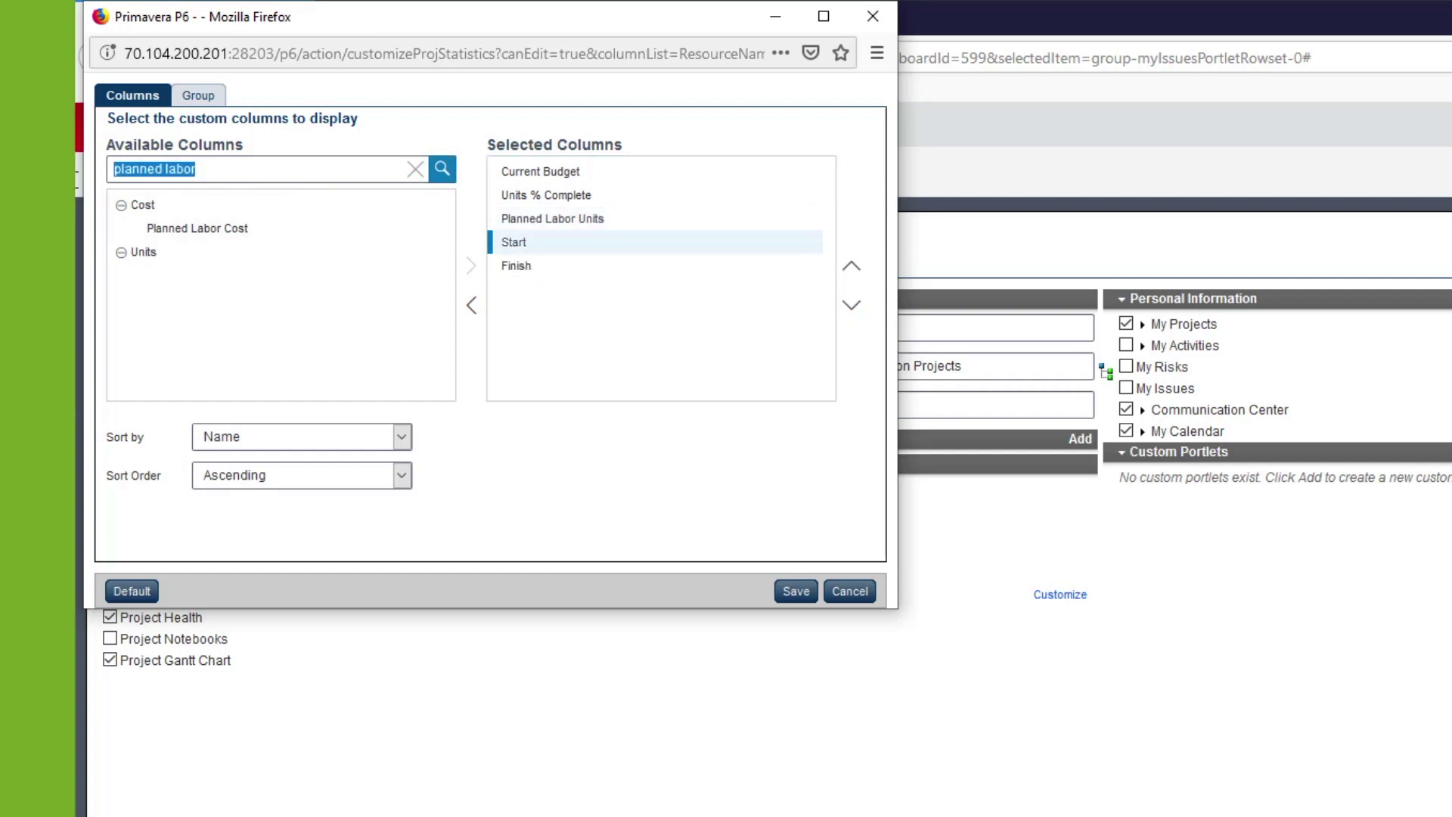
{"action": "type", "text": "actual"}
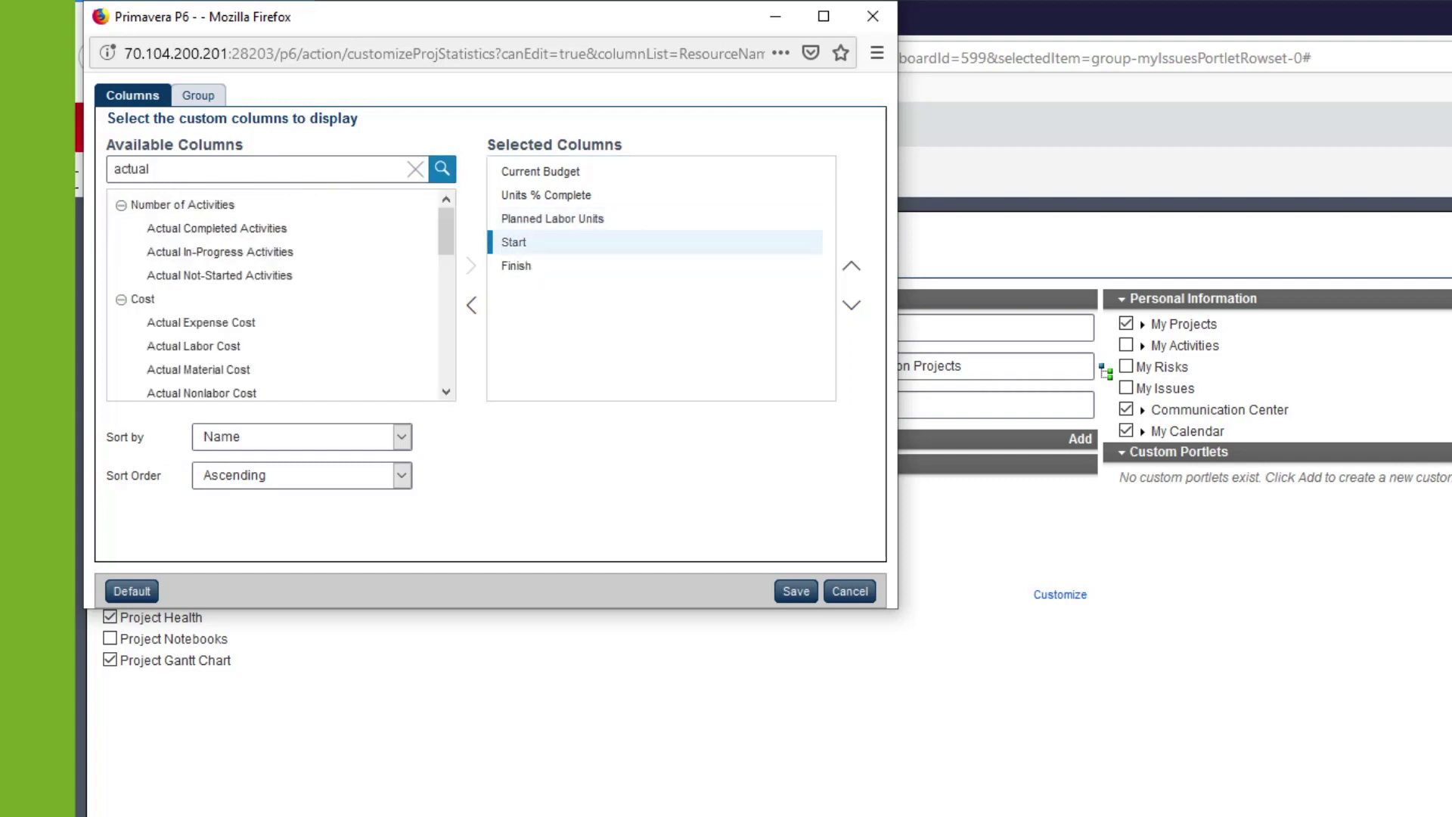
{"action": "type", "text": " lab"}
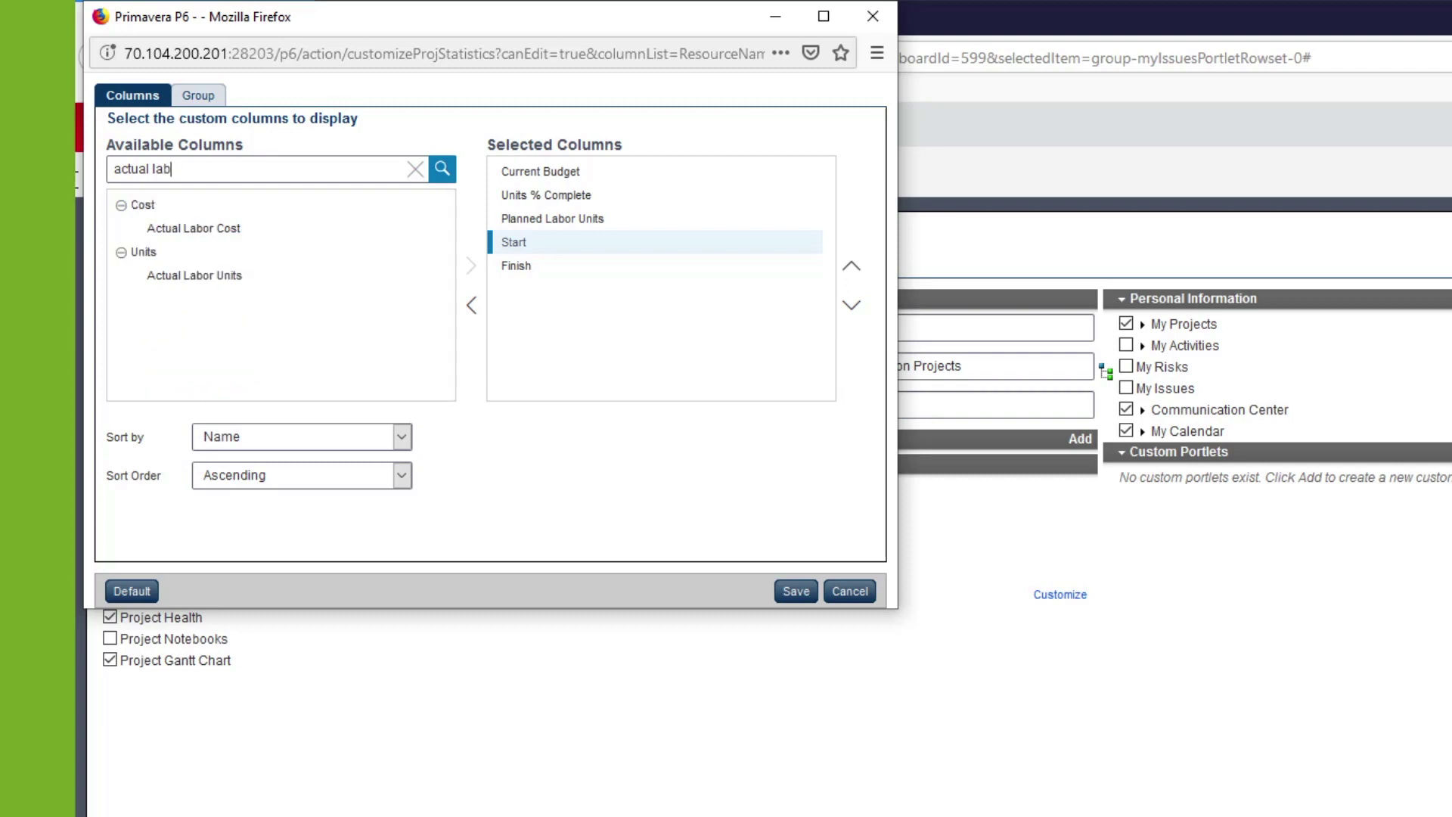
{"action": "left_click", "coordinate": [218, 282]}
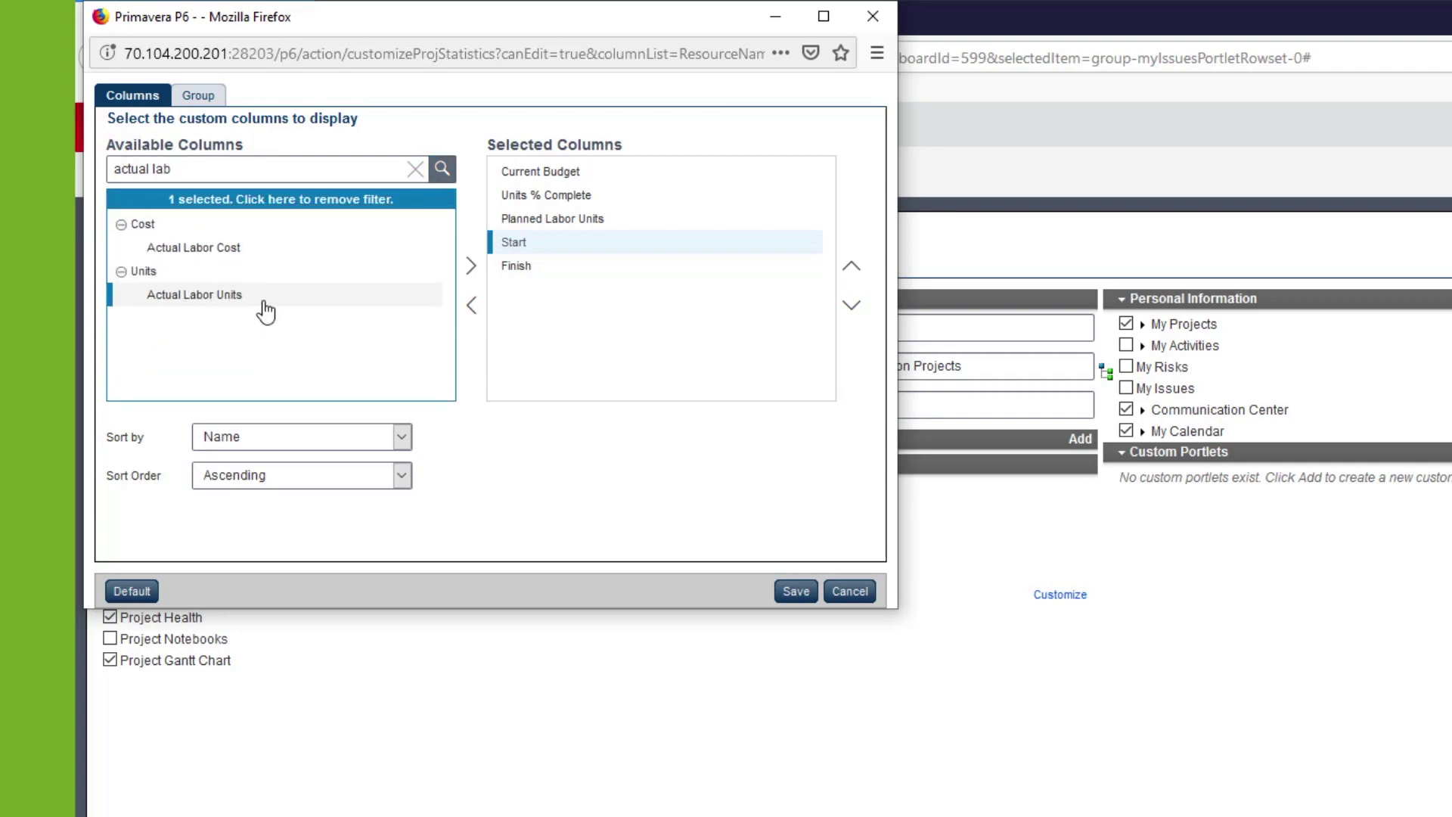
{"action": "double_click", "coordinate": [264, 303]}
{"action": "left_click", "coordinate": [533, 271]}
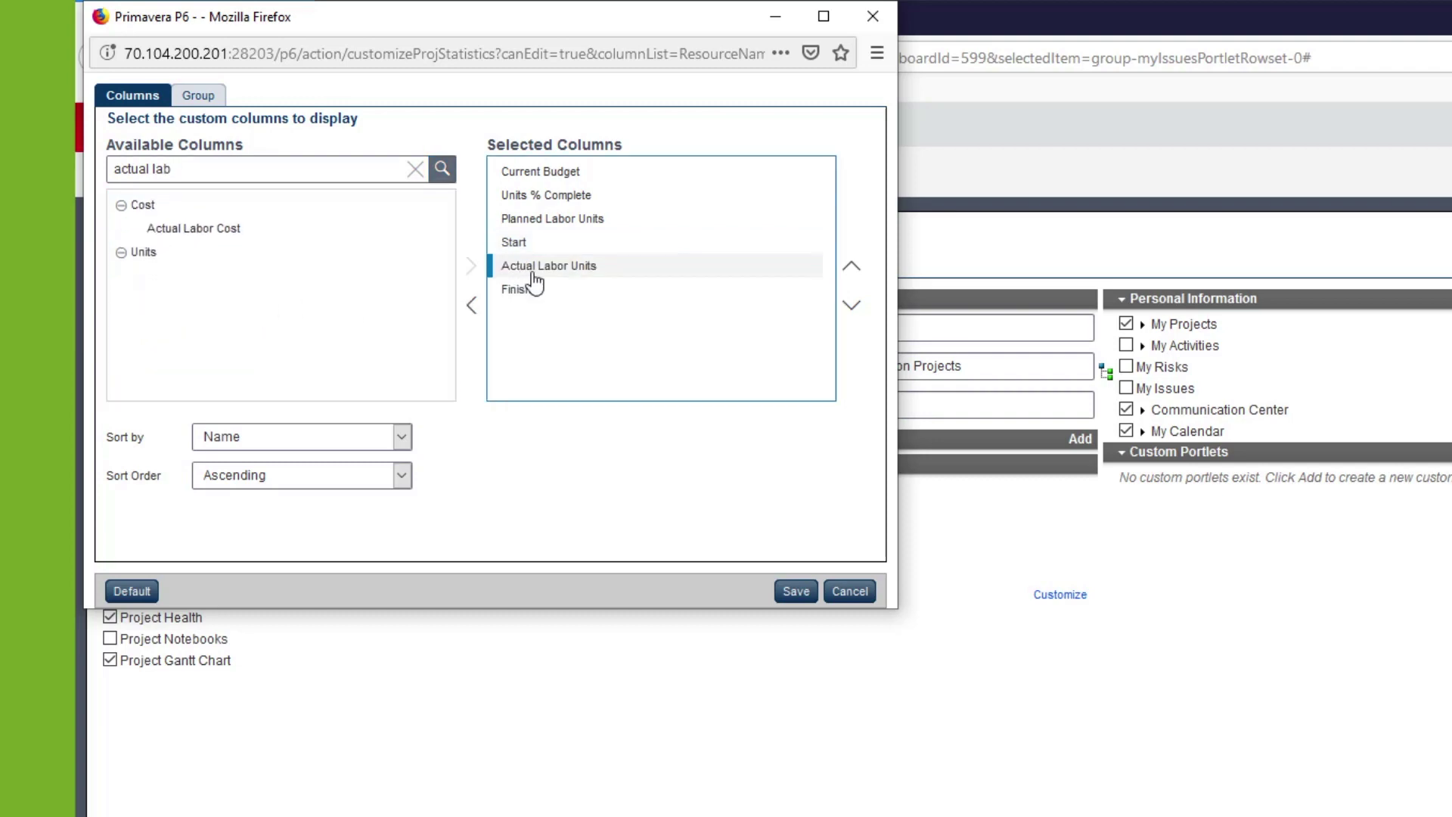
{"action": "left_click", "coordinate": [850, 268]}
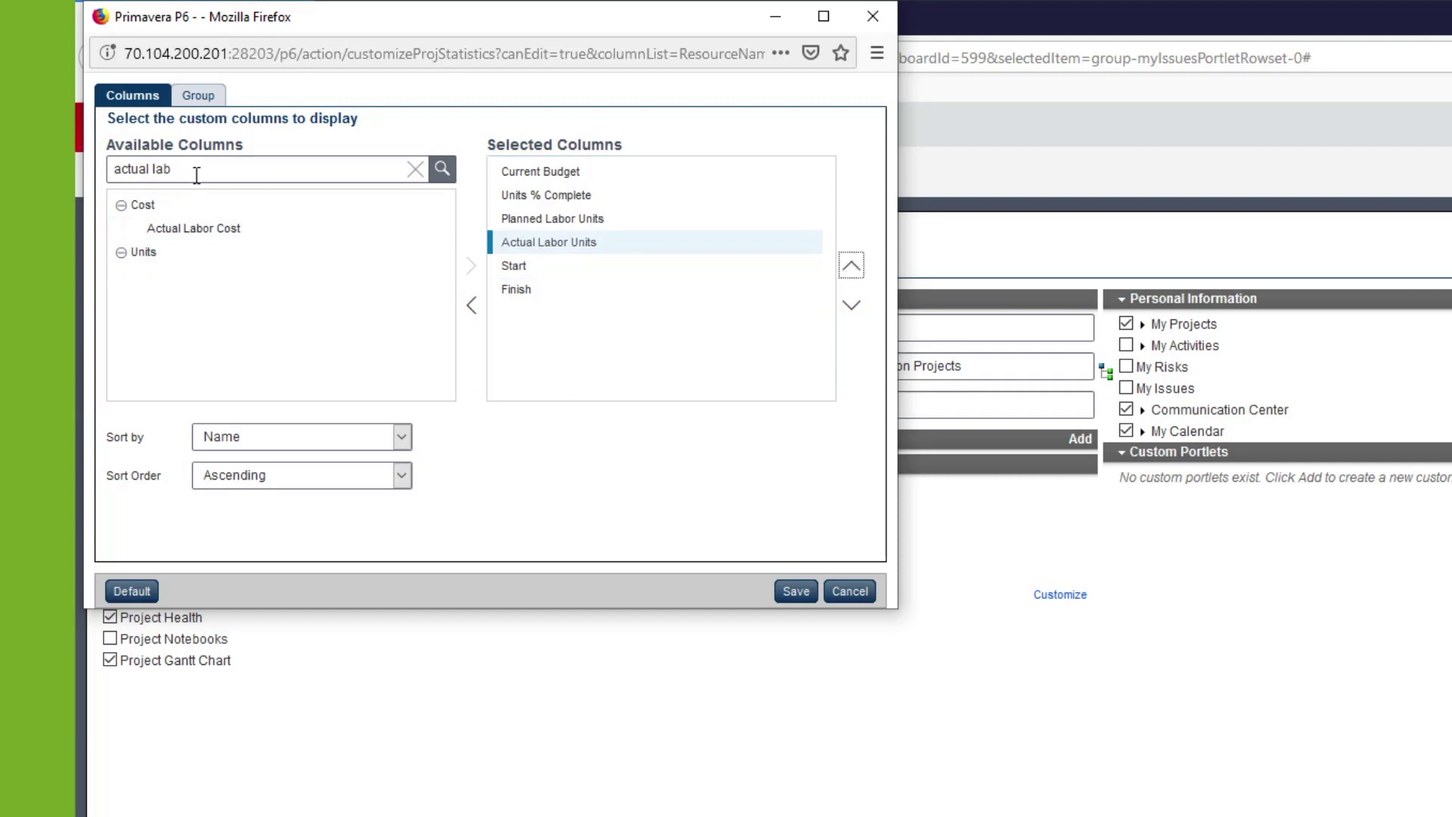
Step: Add Remaining Labor Units via a 'remaining lab' search and save the column choices
{"action": "left_click_drag", "start_coordinate": [195, 168], "coordinate": [81, 174]}
{"action": "type", "text": "remaining lab"}
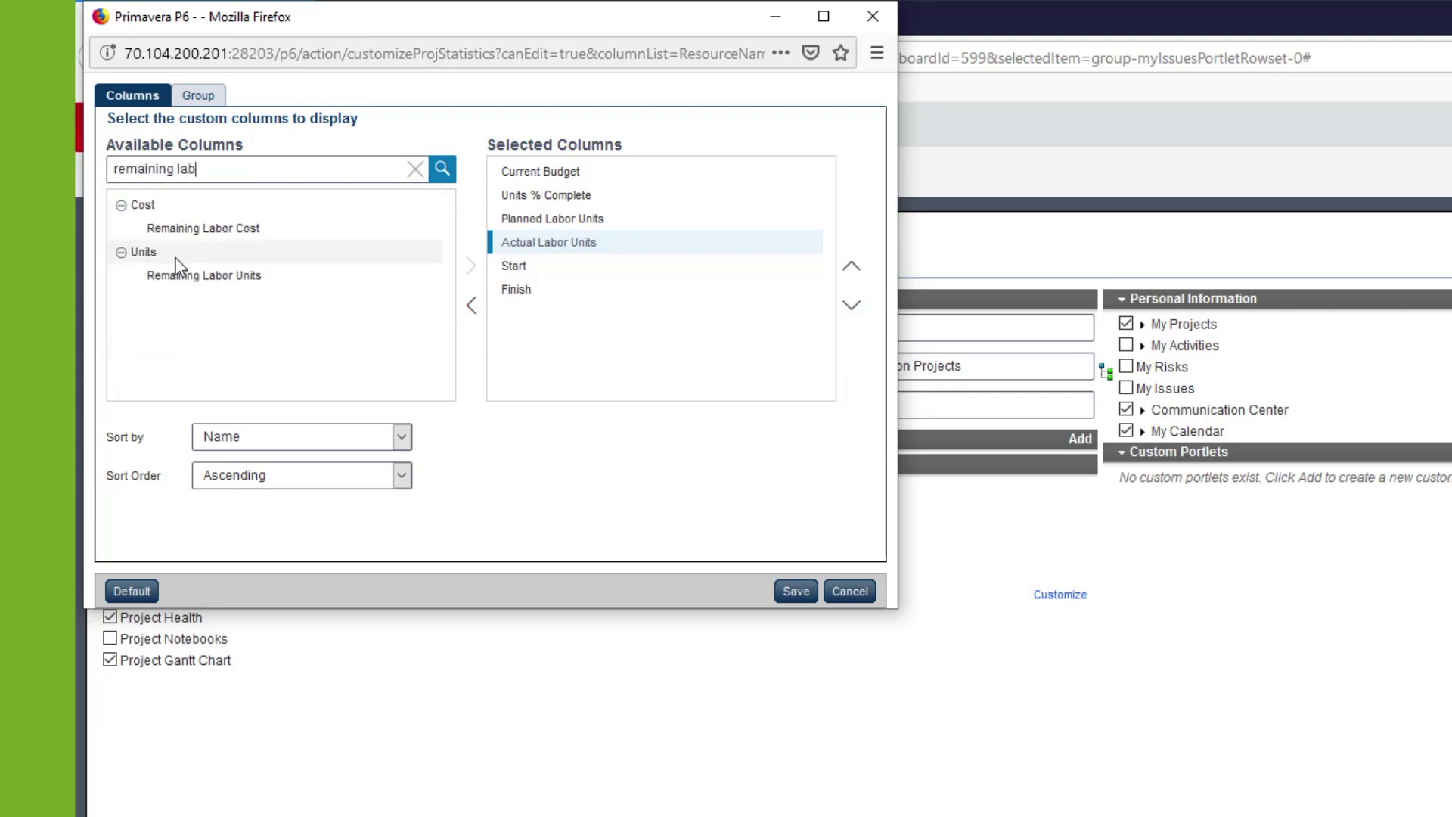
{"action": "double_click", "coordinate": [185, 277]}
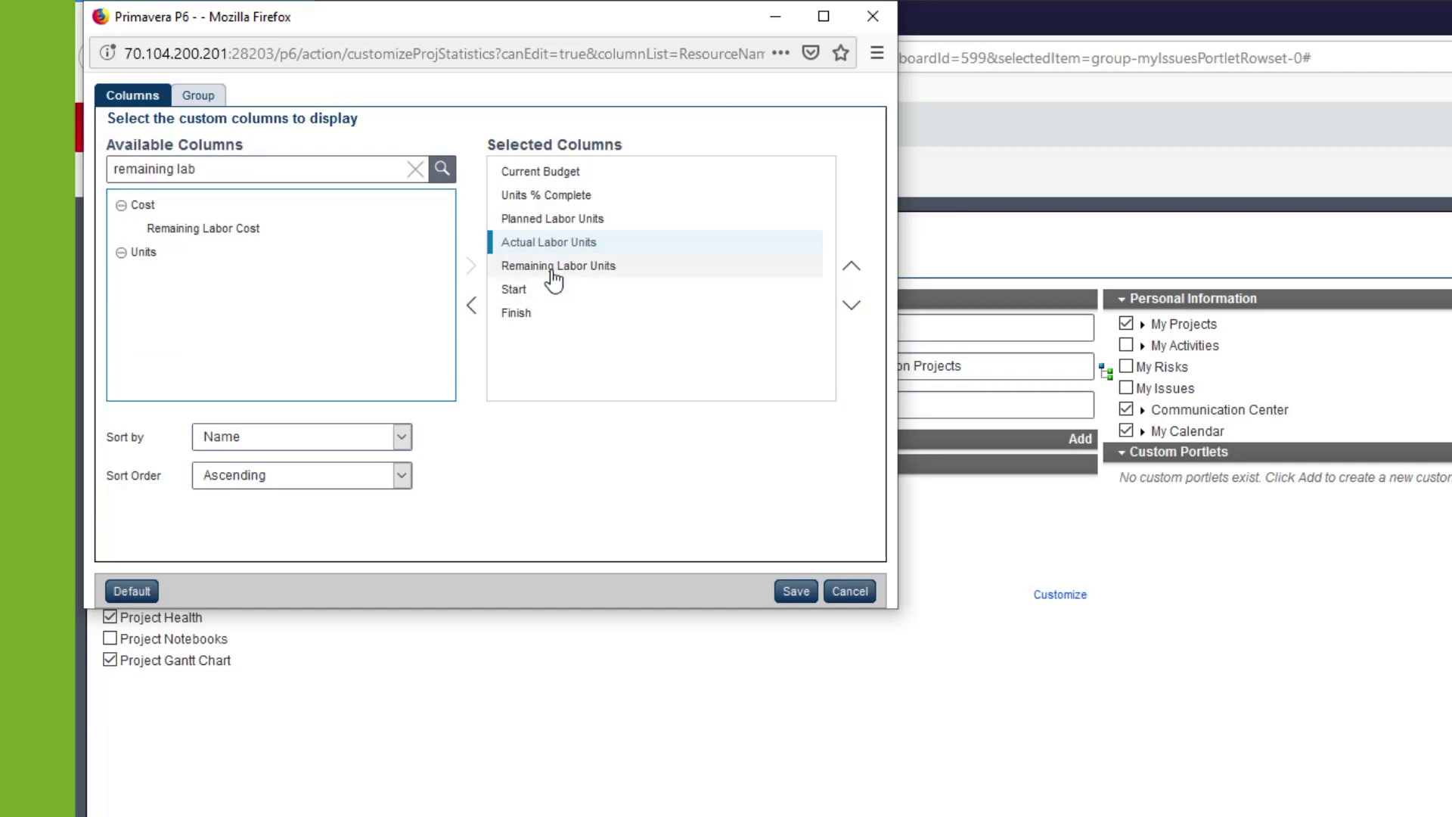
{"action": "left_click", "coordinate": [551, 314]}
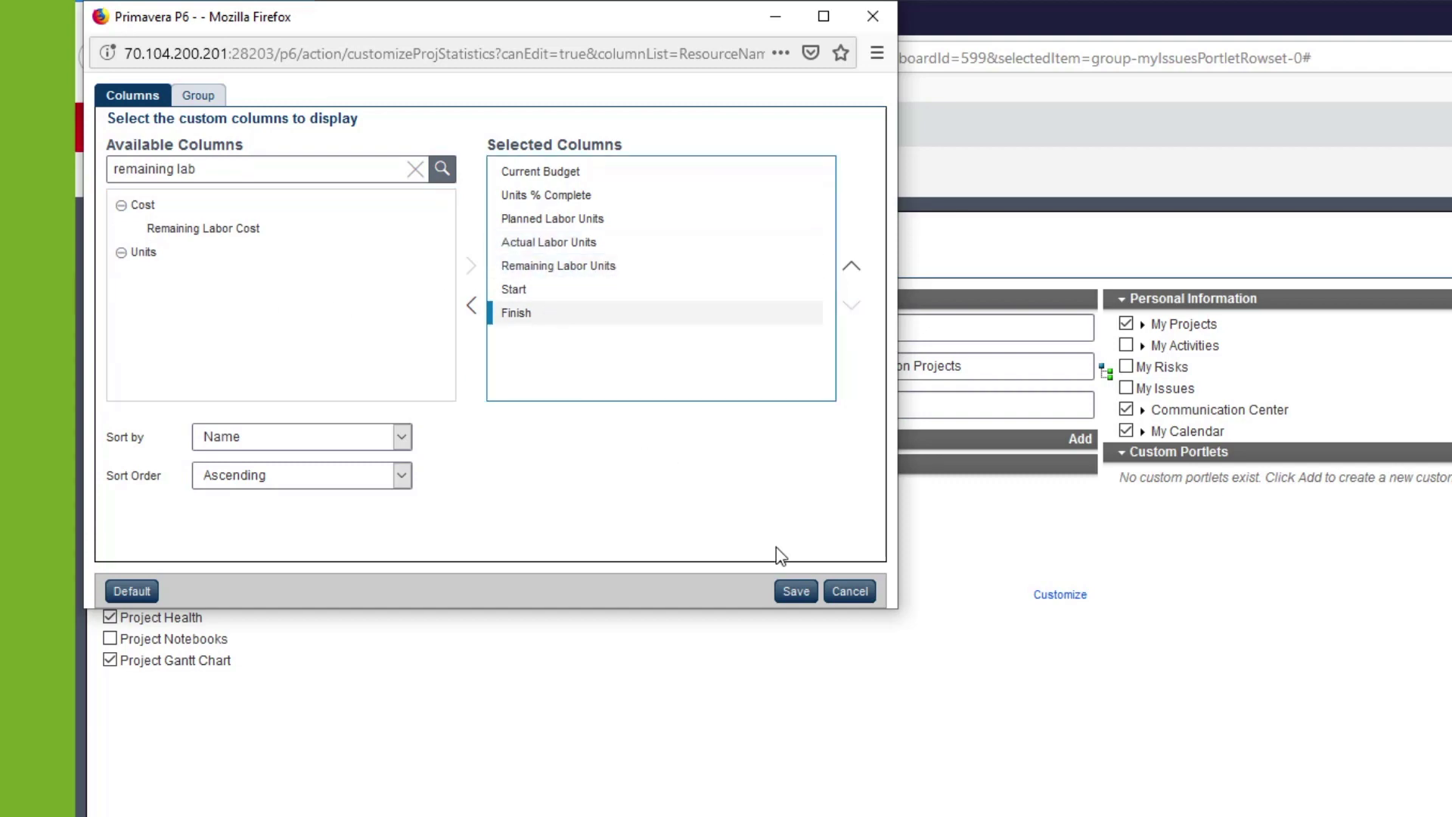
{"action": "left_click", "coordinate": [791, 593]}
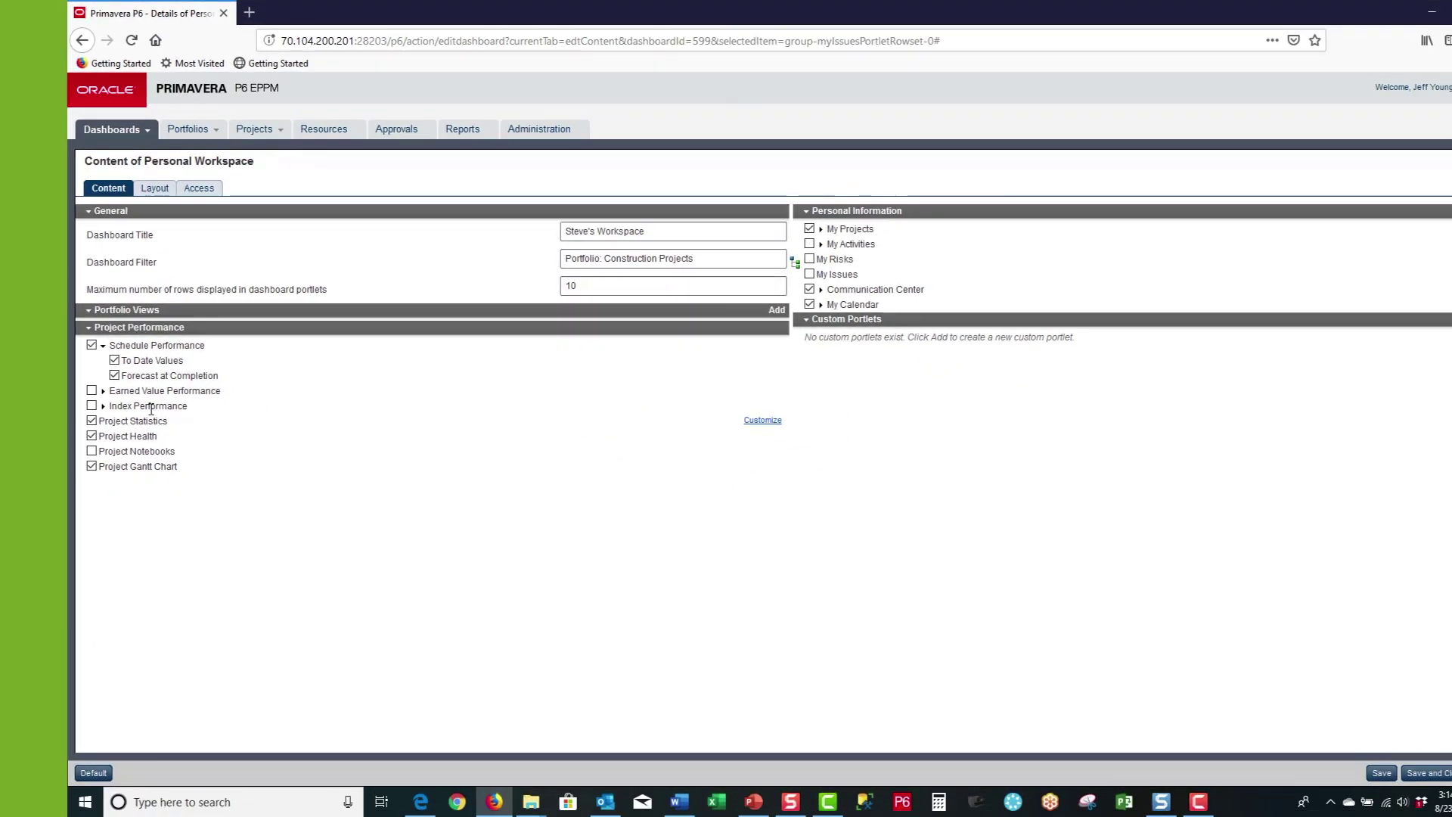
Step: Set Project Statistics to Wide and move Project Gantt Chart and Project Health above it
{"action": "left_click", "coordinate": [155, 189]}
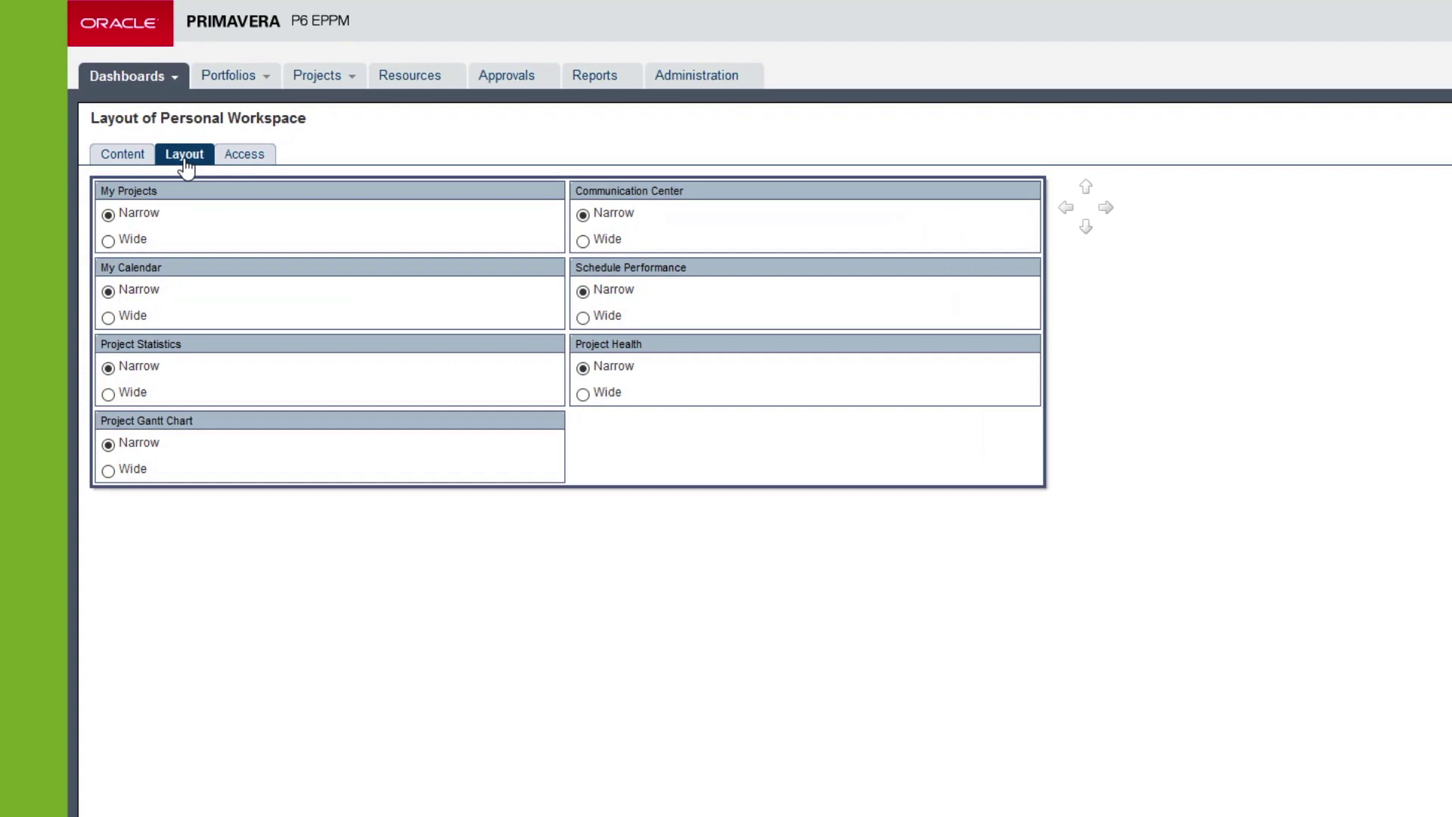
{"action": "left_click", "coordinate": [108, 394]}
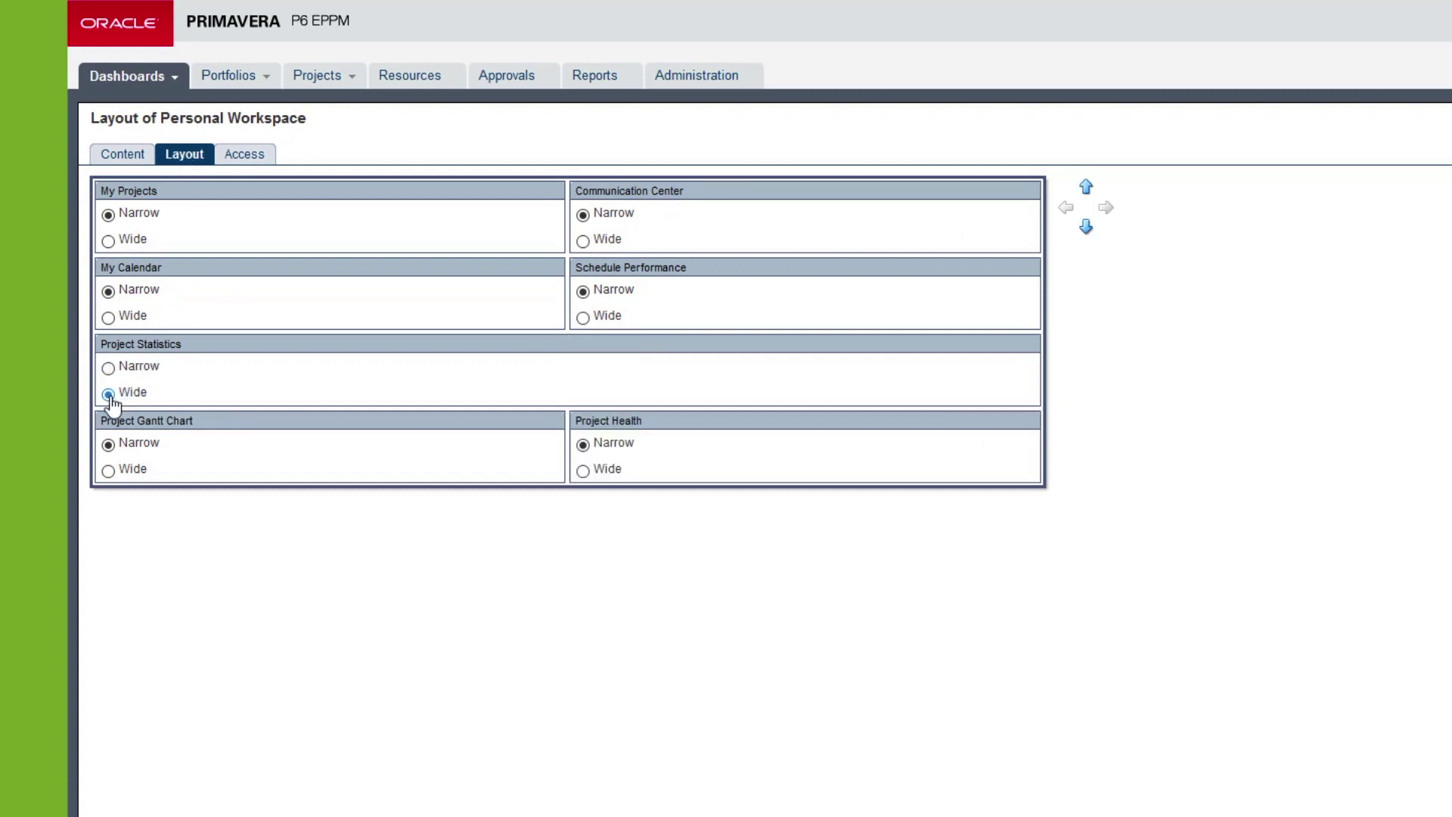
{"action": "left_click", "coordinate": [208, 423]}
{"action": "left_click", "coordinate": [1087, 187]}
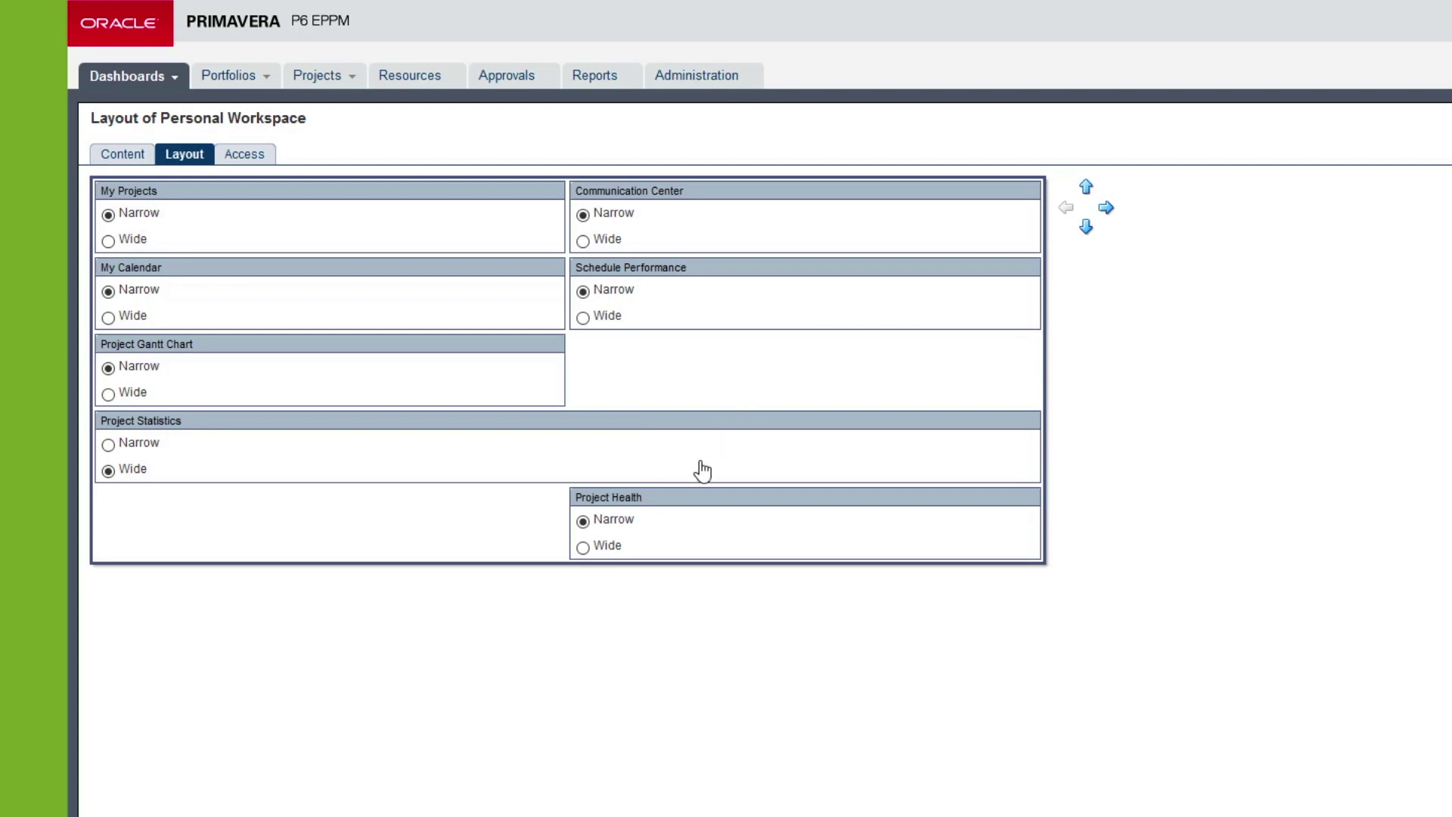
{"action": "left_click", "coordinate": [691, 497]}
{"action": "left_click", "coordinate": [1086, 189]}
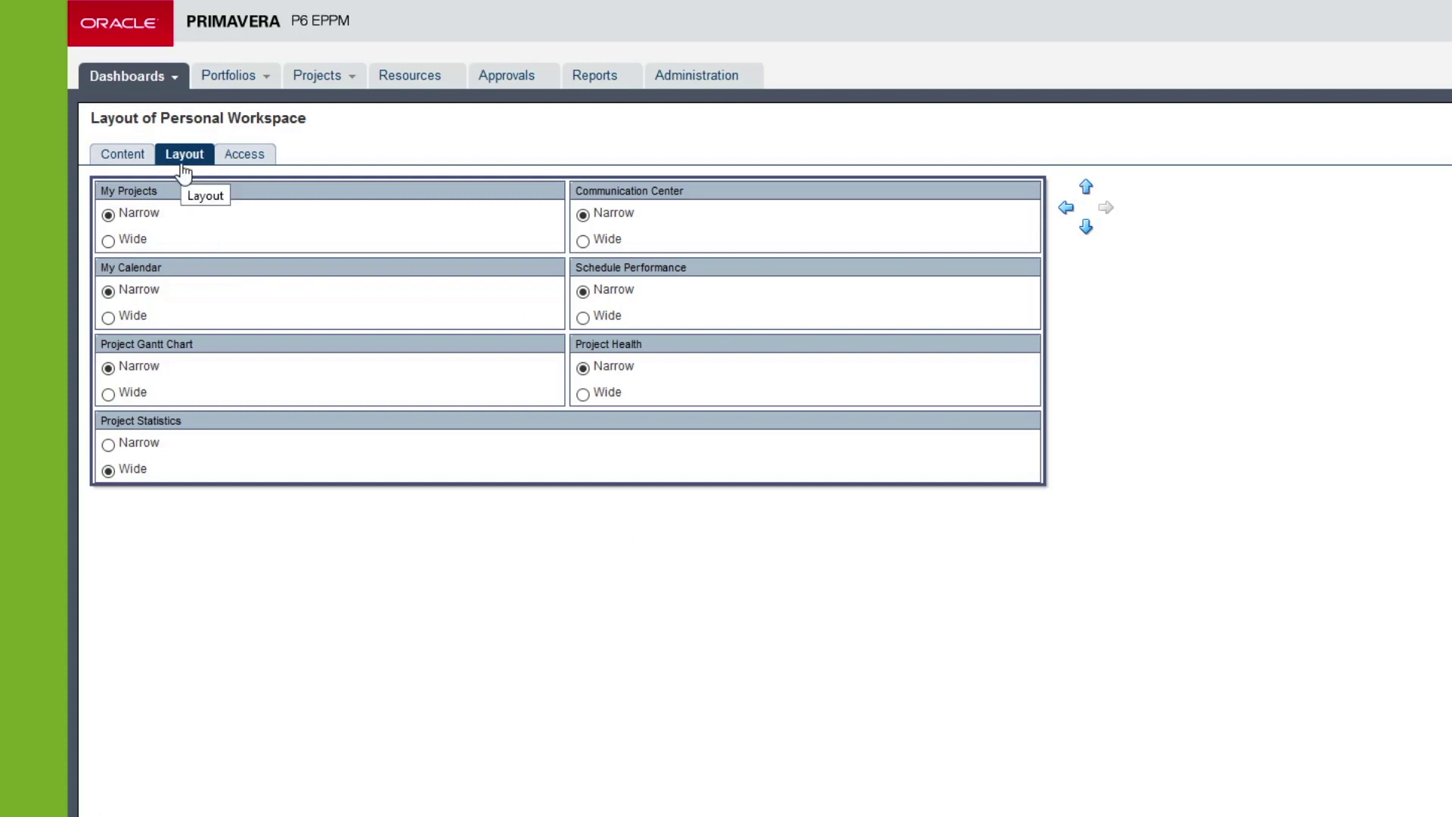
{"action": "left_click", "coordinate": [250, 159]}
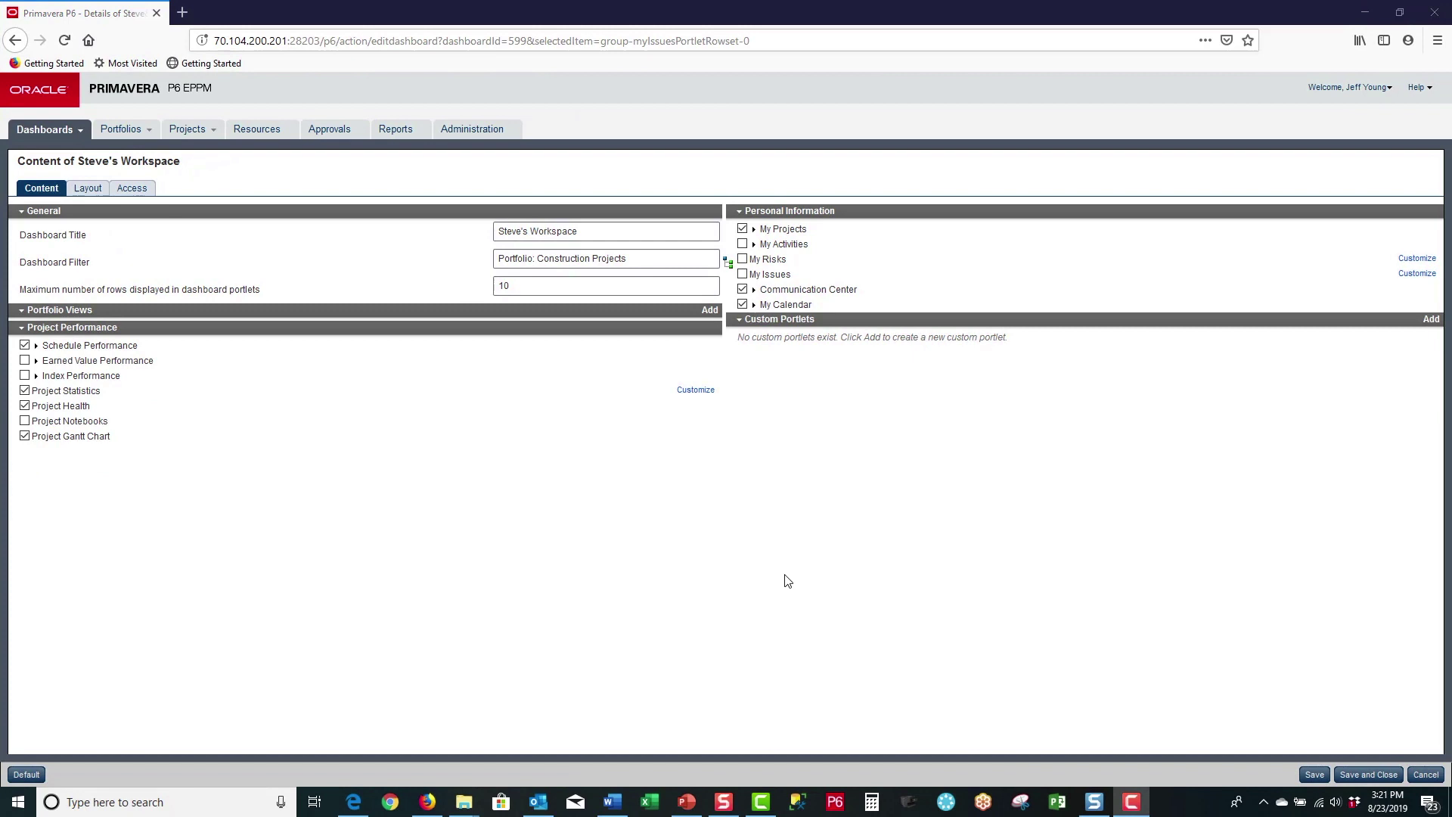
Step: Save and close Steve's Workspace dashboard, then open it for viewing
{"action": "left_click", "coordinate": [1367, 769]}
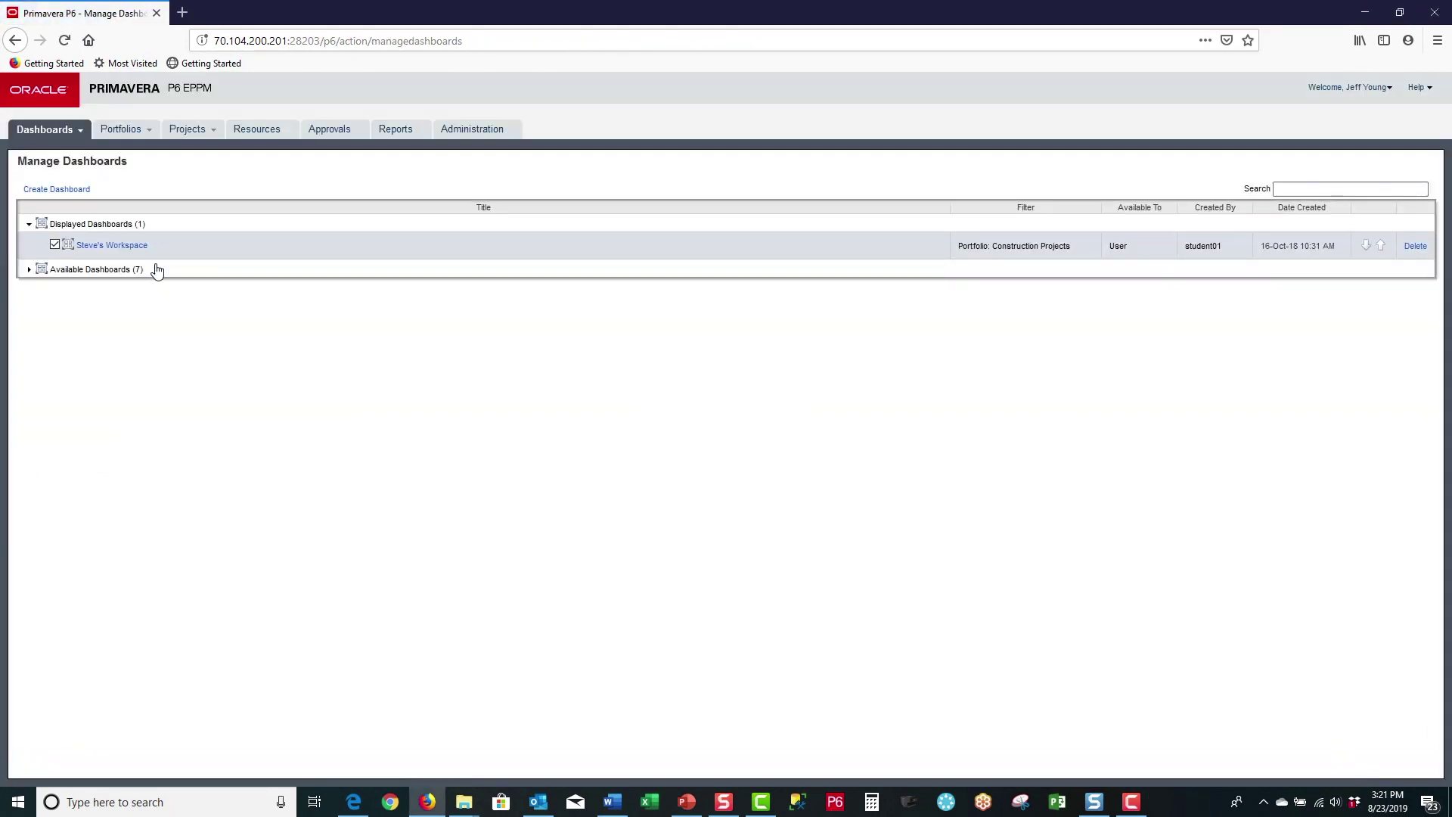
{"action": "left_click", "coordinate": [47, 131]}
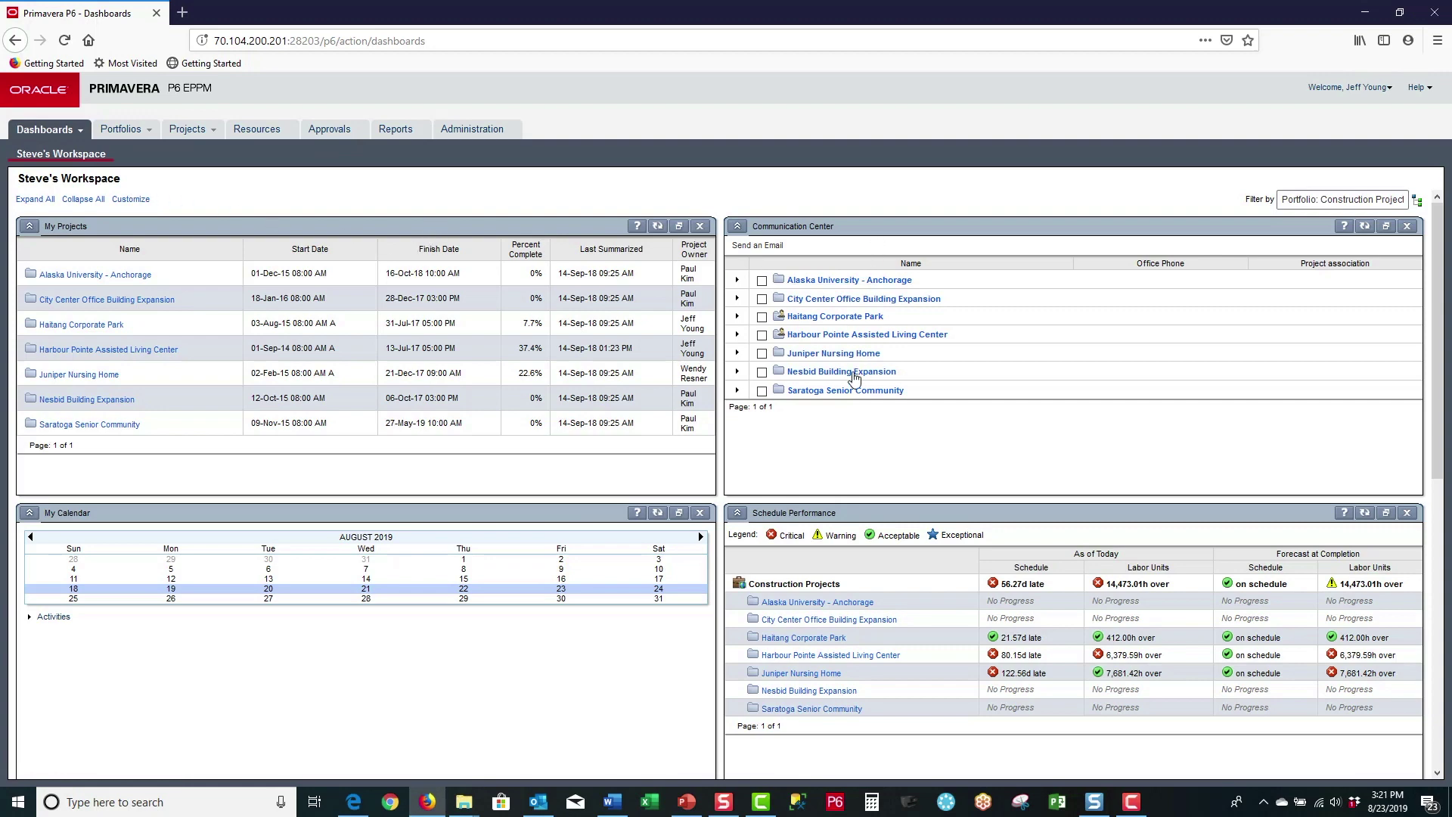
Step: Scroll down to check Project Statistics' labor unit columns, then scroll back to the top
{"action": "scroll", "coordinate": [853, 379], "scroll_direction": "down", "scroll_amount": 3}
{"action": "scroll", "coordinate": [643, 393], "scroll_direction": "down", "scroll_amount": 4}
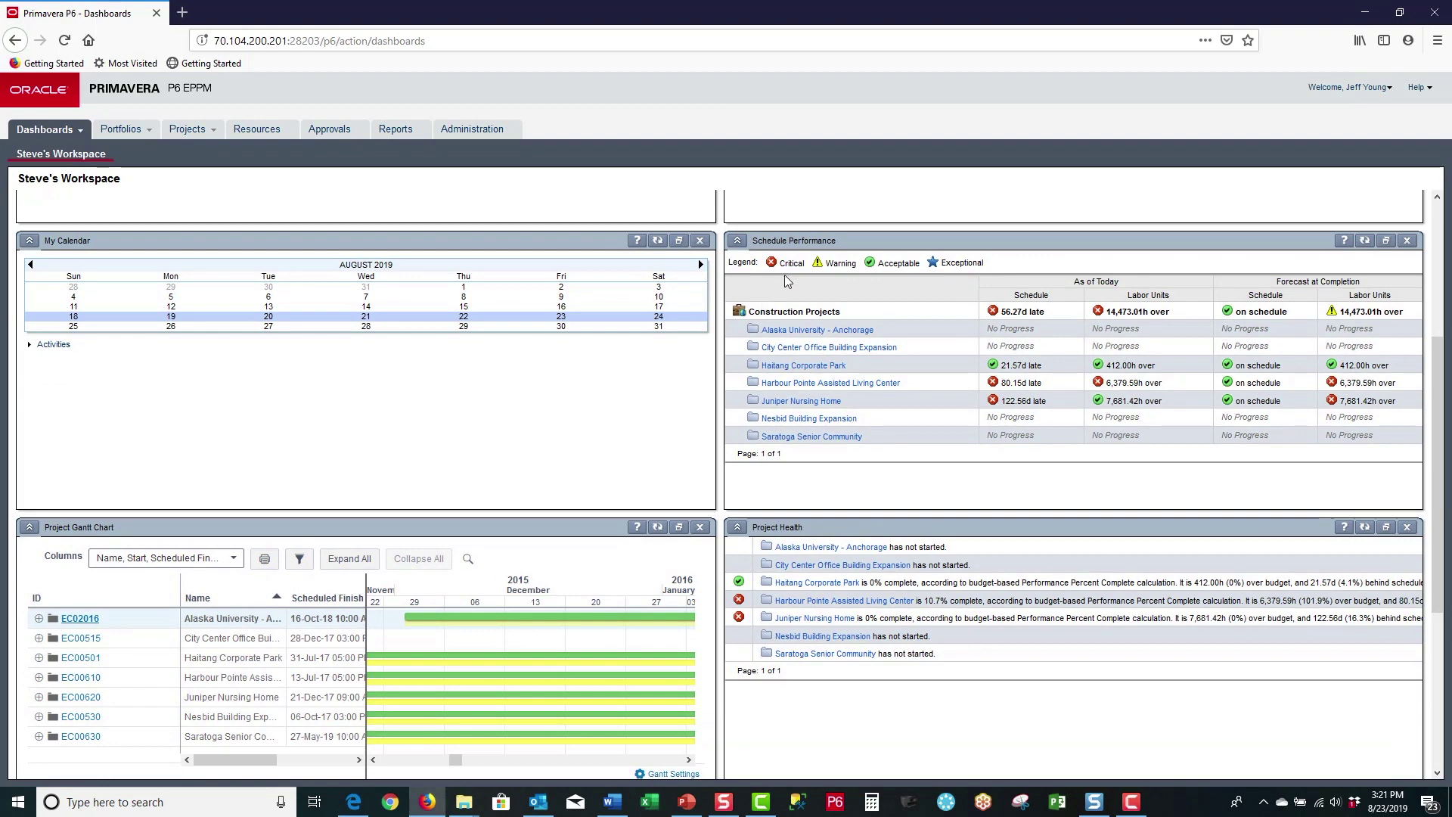
{"action": "scroll", "coordinate": [809, 271], "scroll_direction": "down", "scroll_amount": 3}
{"action": "scroll", "coordinate": [557, 356], "scroll_direction": "down", "scroll_amount": 2}
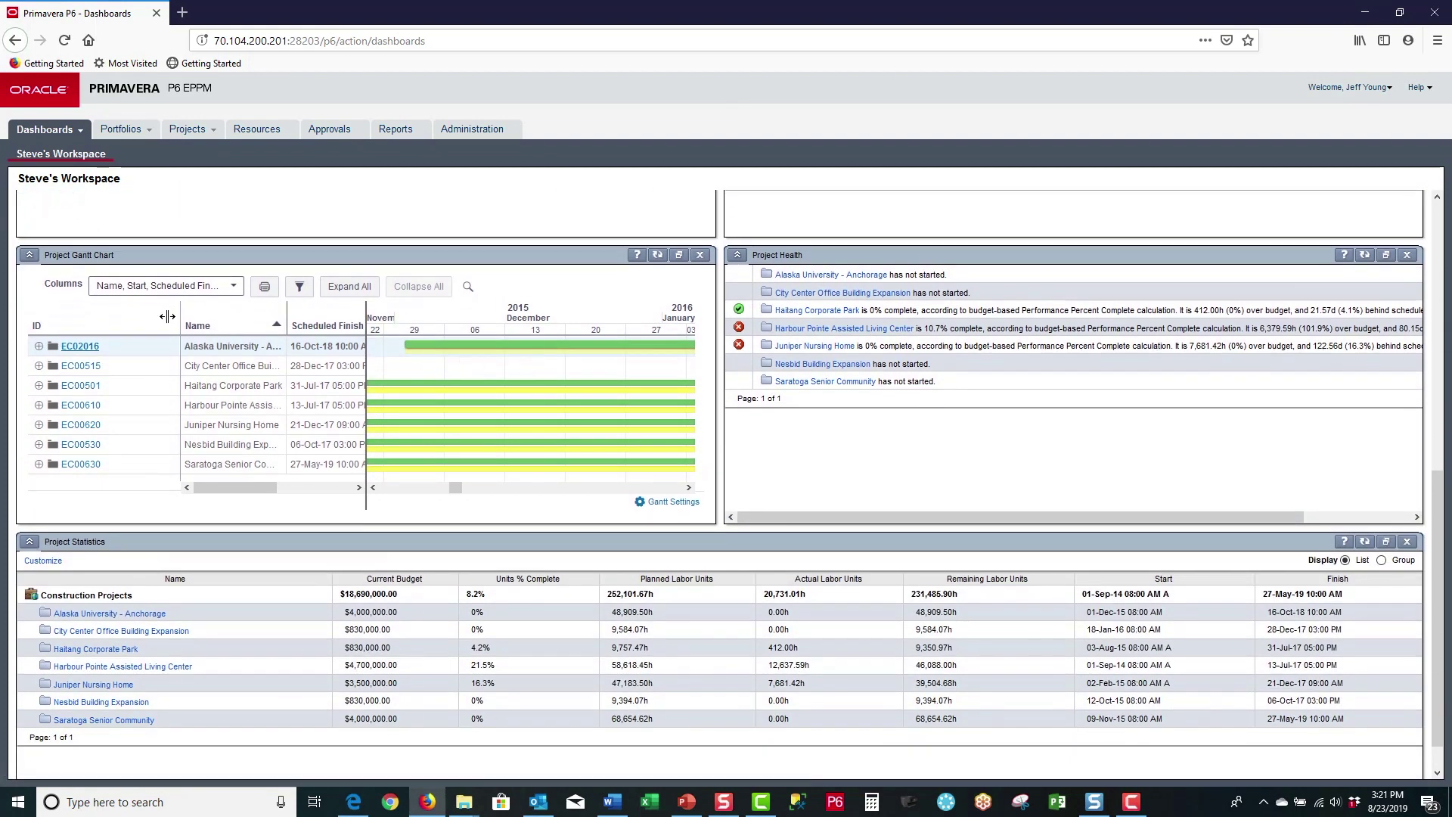
{"action": "scroll", "coordinate": [647, 316], "scroll_direction": "down", "scroll_amount": 2}
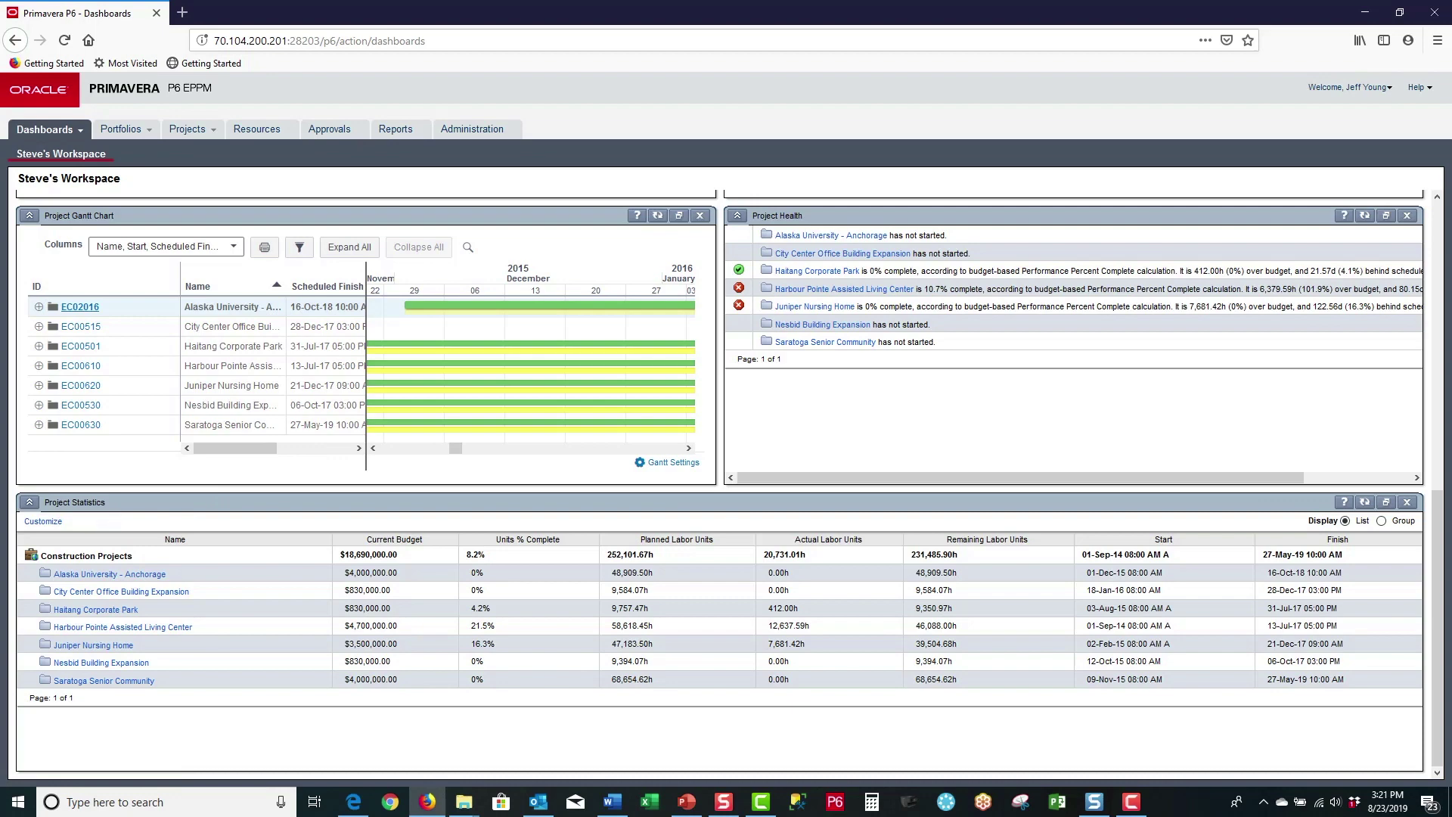
{"action": "left_click_drag", "start_coordinate": [1435, 619], "coordinate": [1435, 331]}
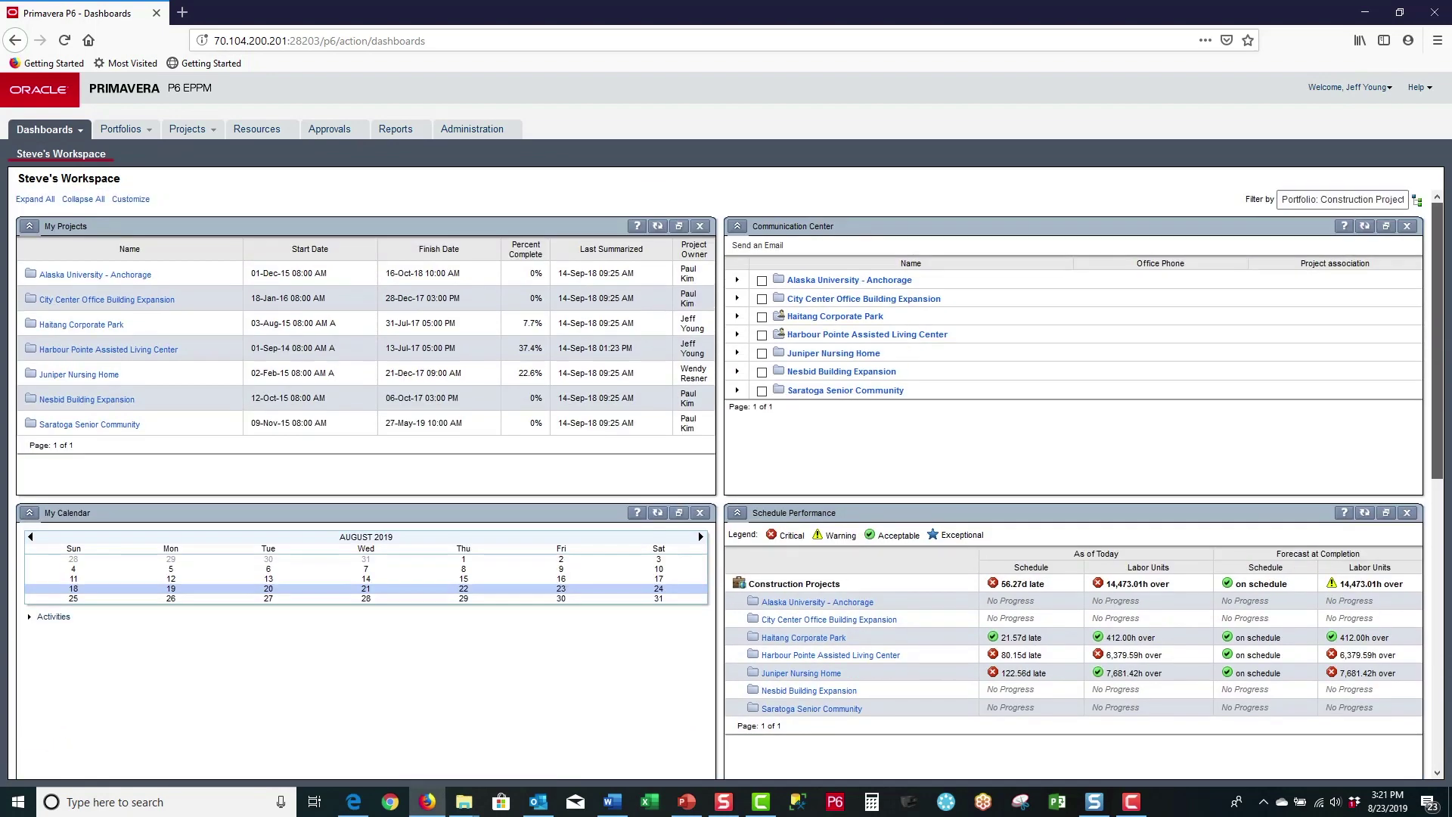